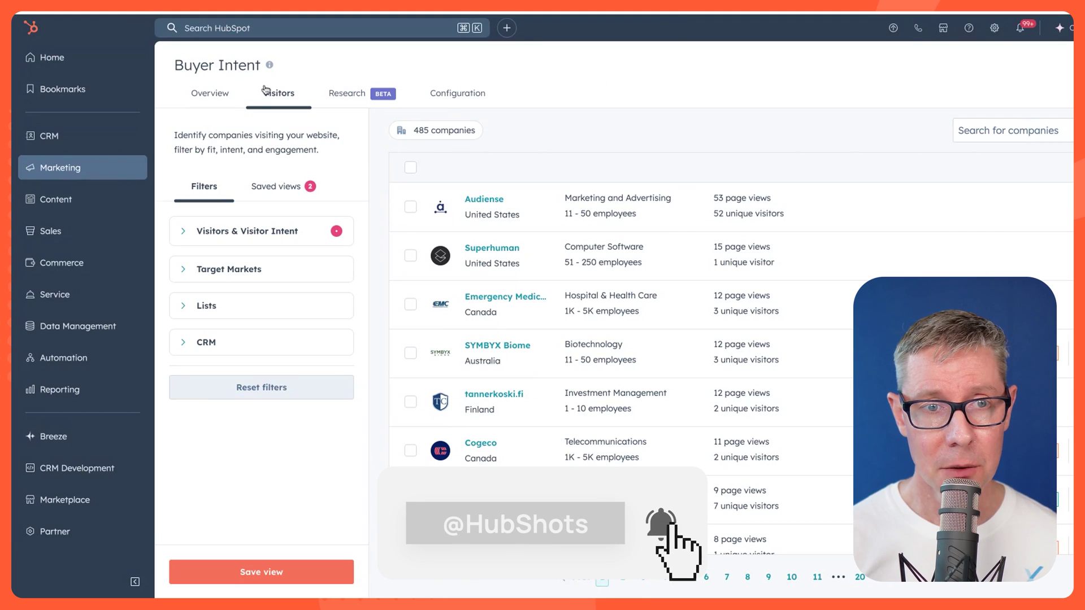
- Switch to the Buyer Intent Configuration settings
mouse_move(85, 168)
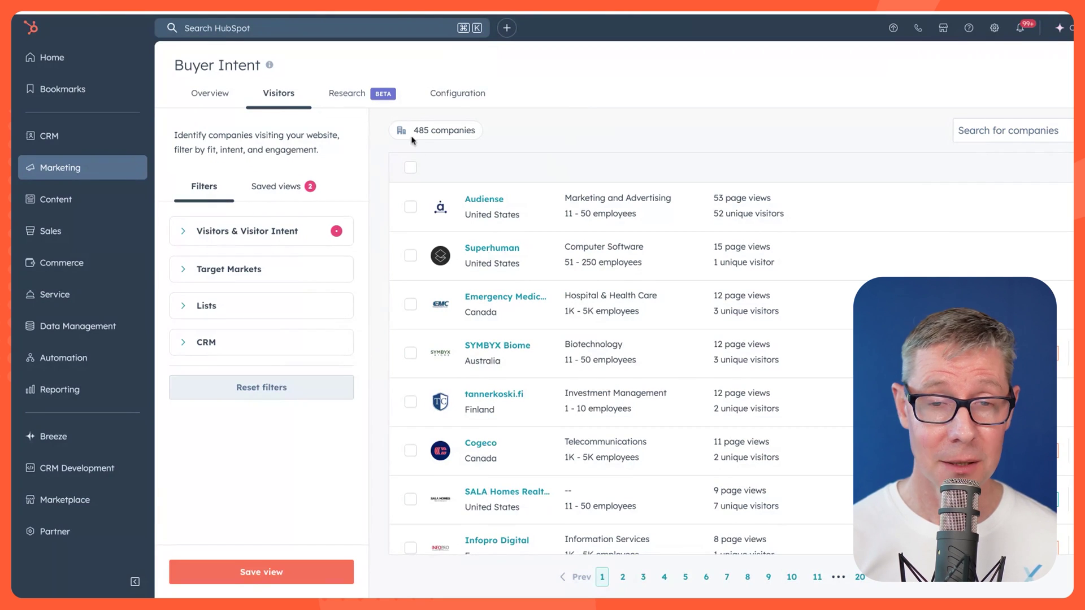
scroll(523, 225, down, 3)
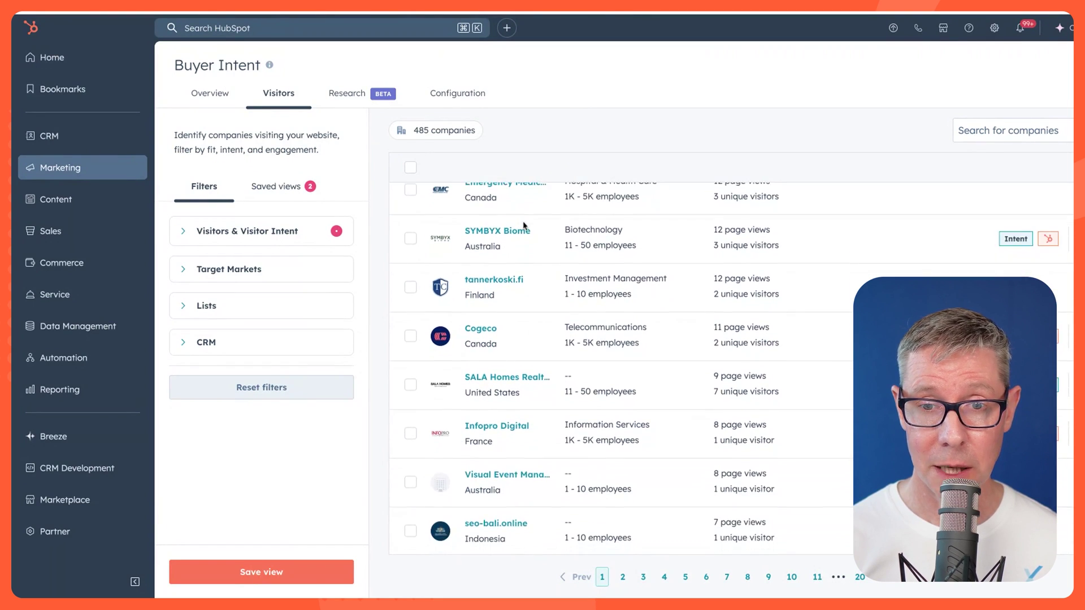
scroll(522, 226, up, 3)
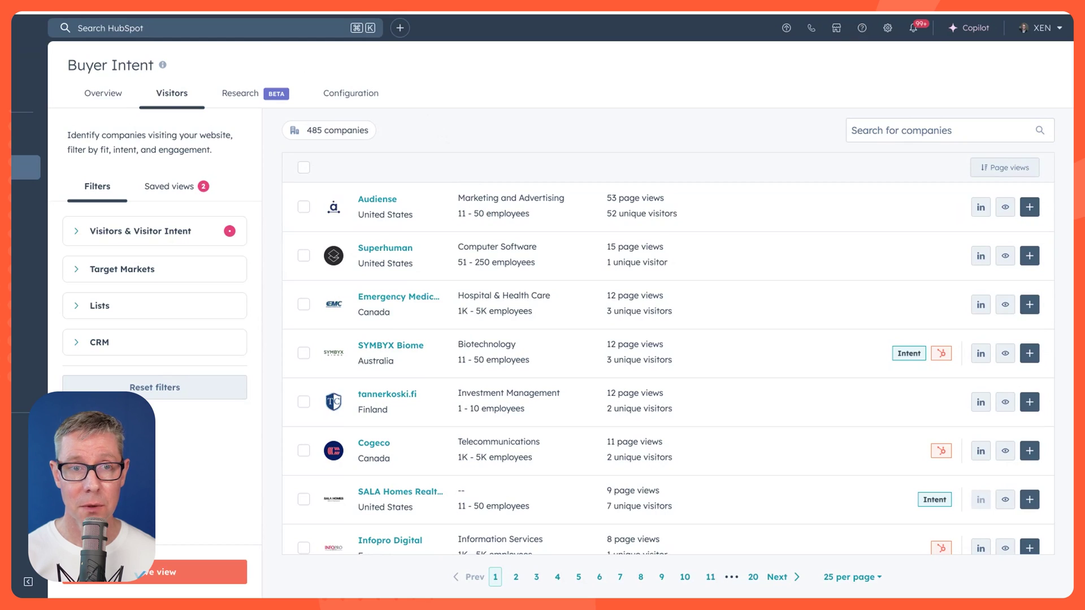
click(351, 93)
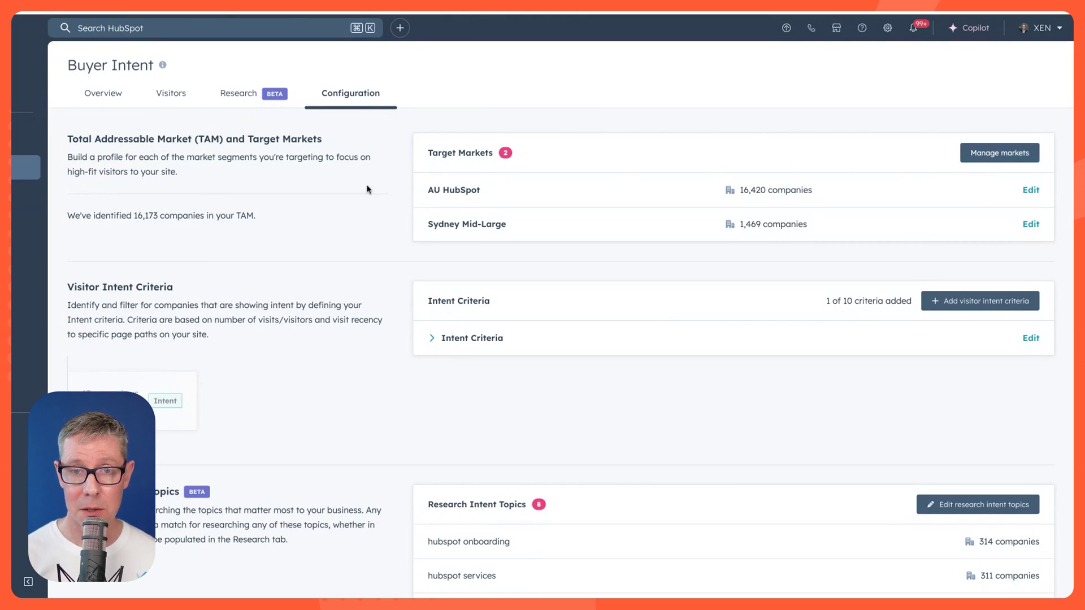
scroll(318, 194, down, 2)
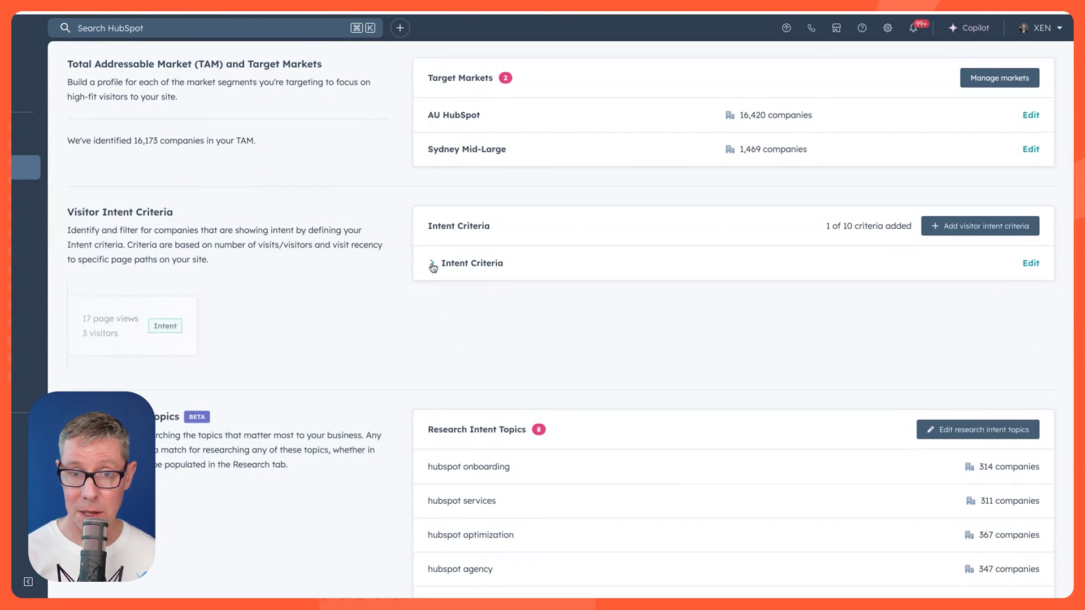
- Expand Intent Criteria and review the pricing, services and framework page paths
click(433, 265)
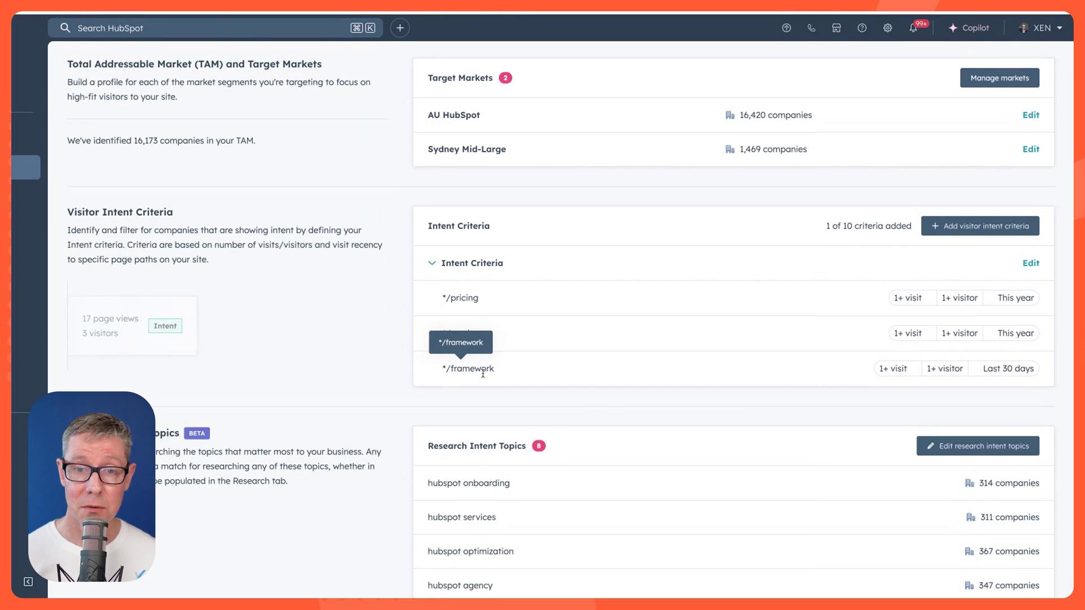
scroll(333, 351, down, 1)
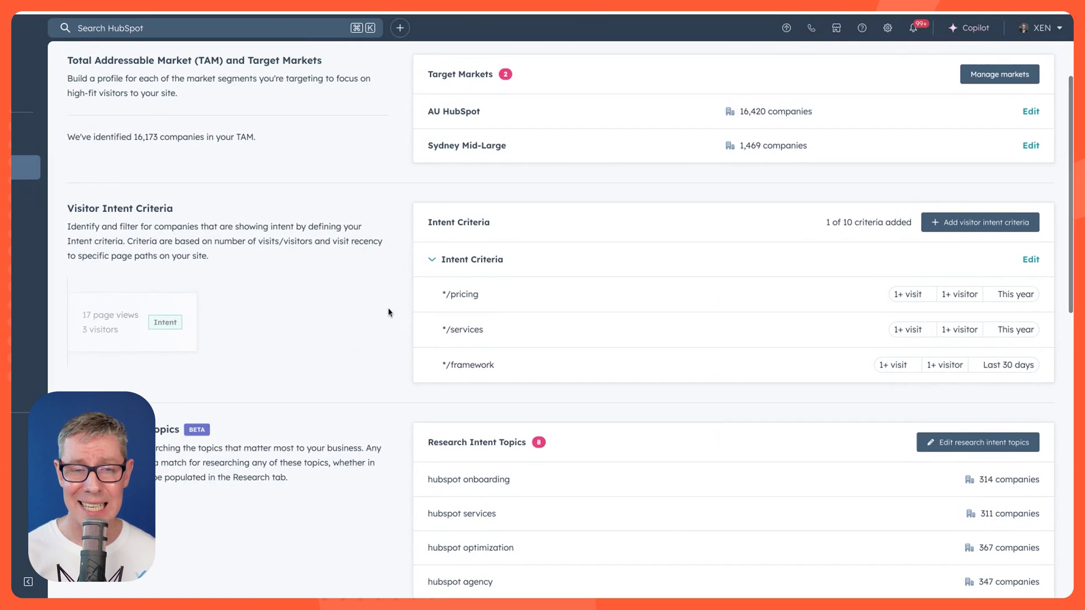
scroll(389, 313, up, 2)
scroll(388, 312, down, 3)
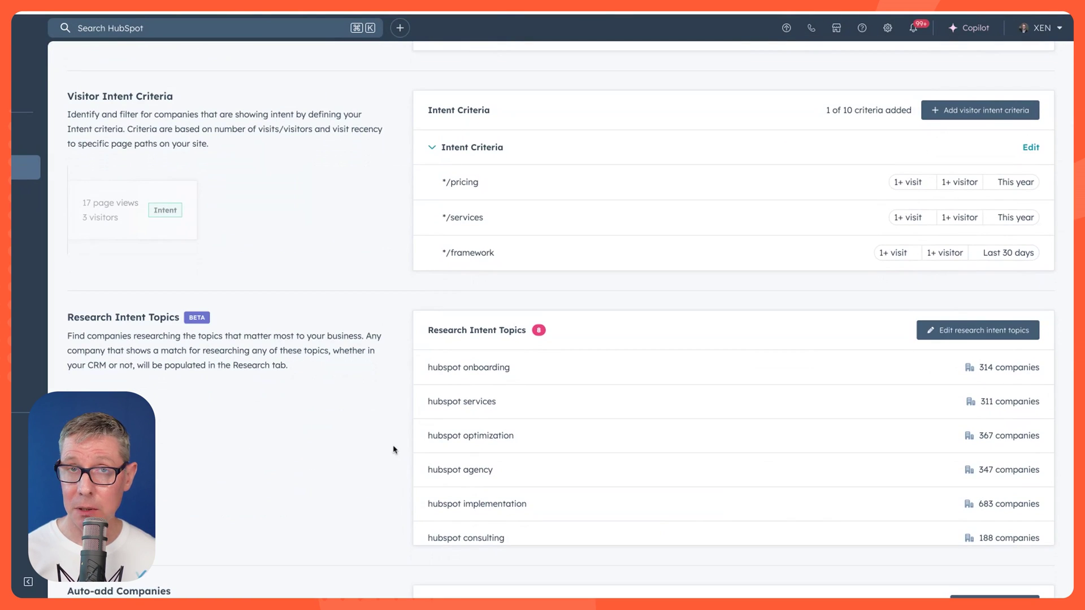
scroll(362, 444, down, 5)
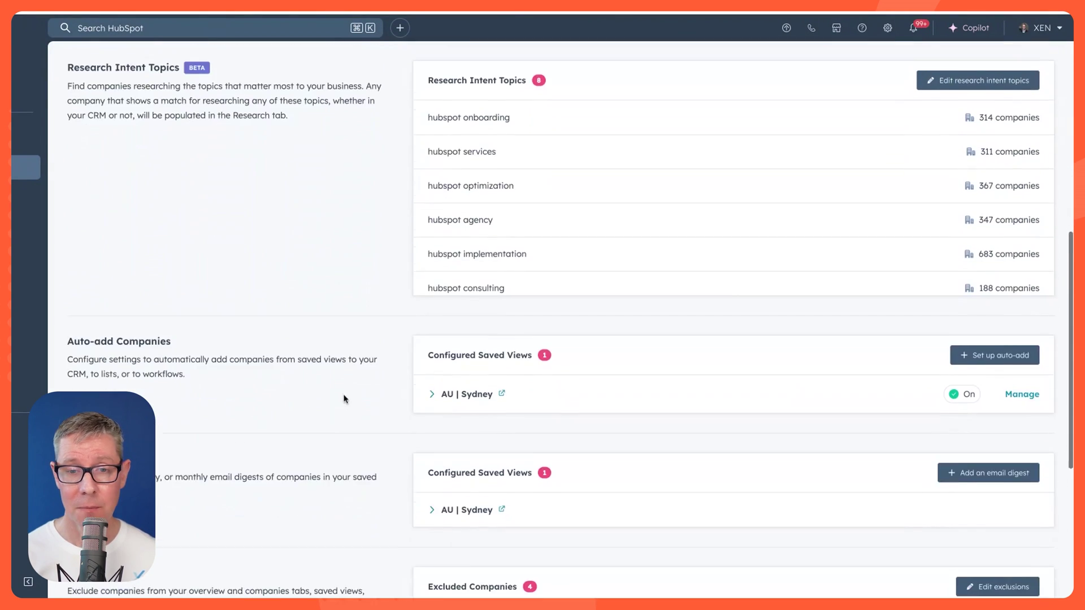
scroll(346, 394, down, 1)
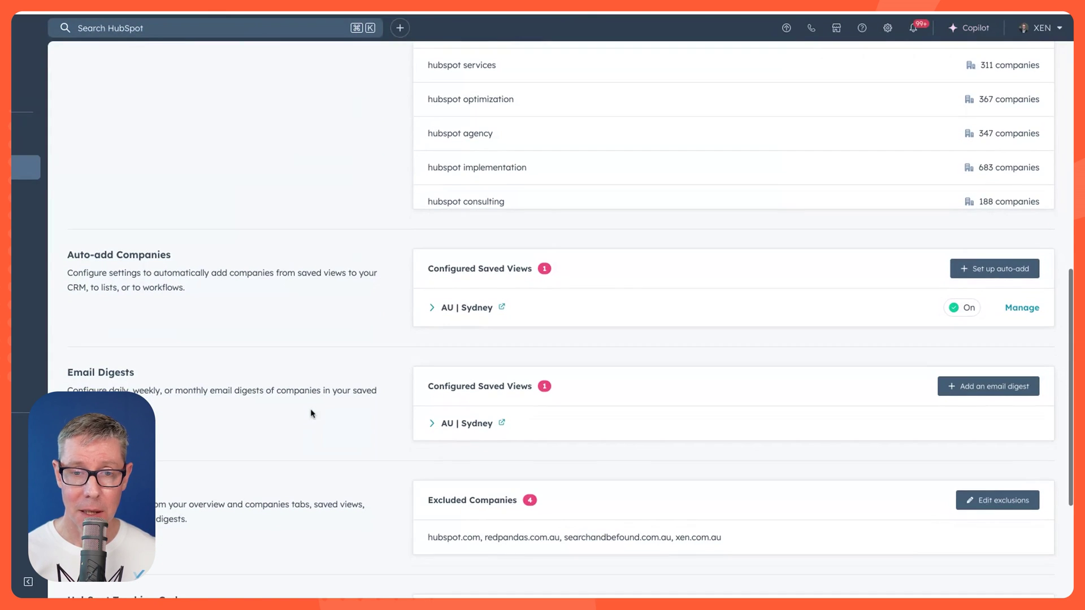
scroll(310, 413, down, 2)
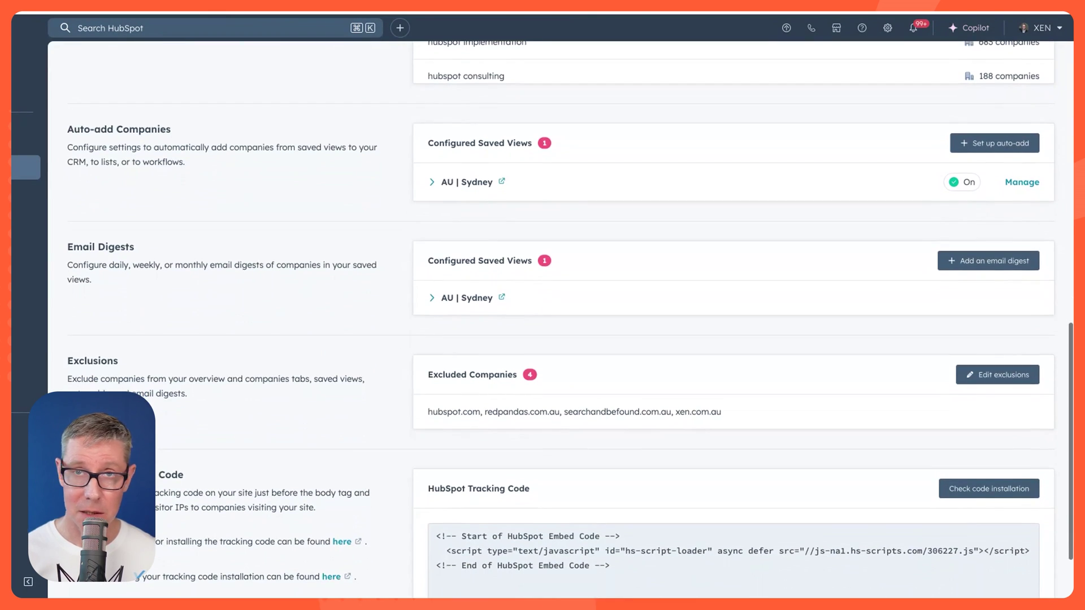
scroll(565, 320, up, 7)
scroll(459, 236, up, 5)
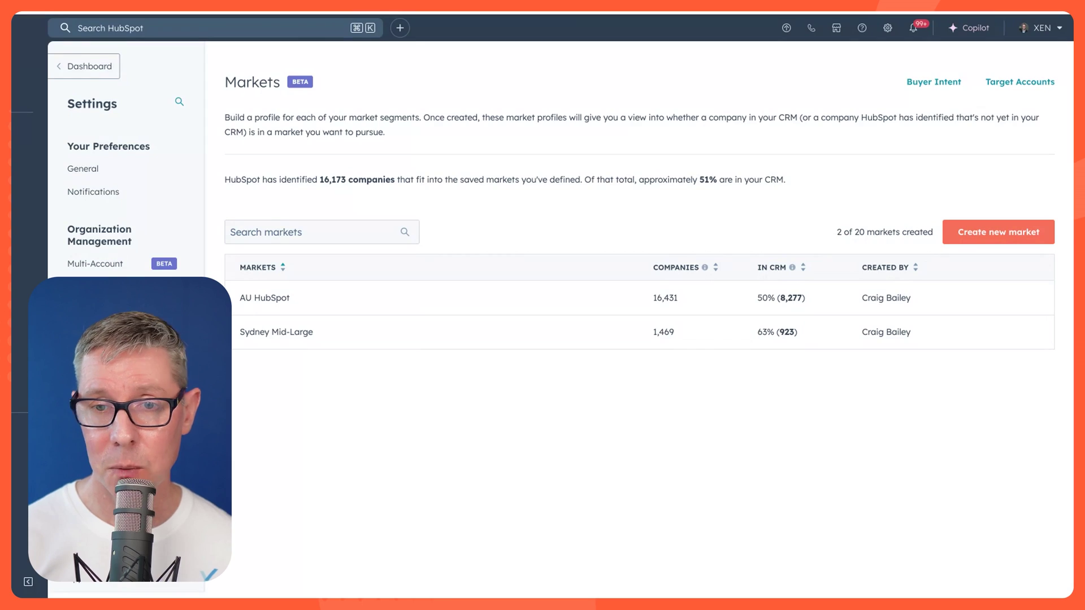
- Inspect the AU HubSpot market's details and identified company count, then close it without saving
mouse_move(470, 300)
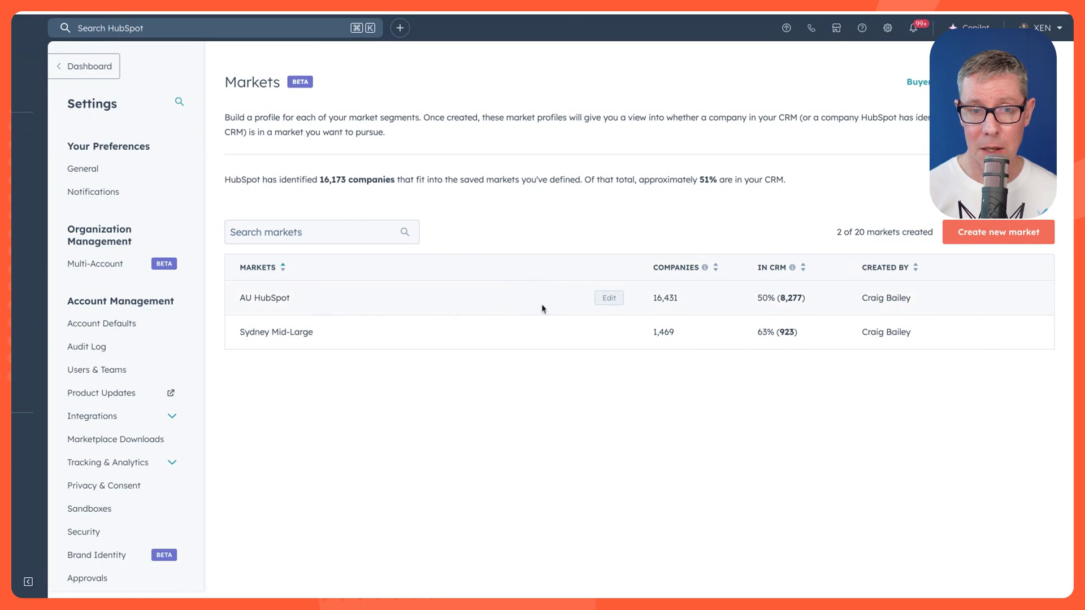
click(607, 302)
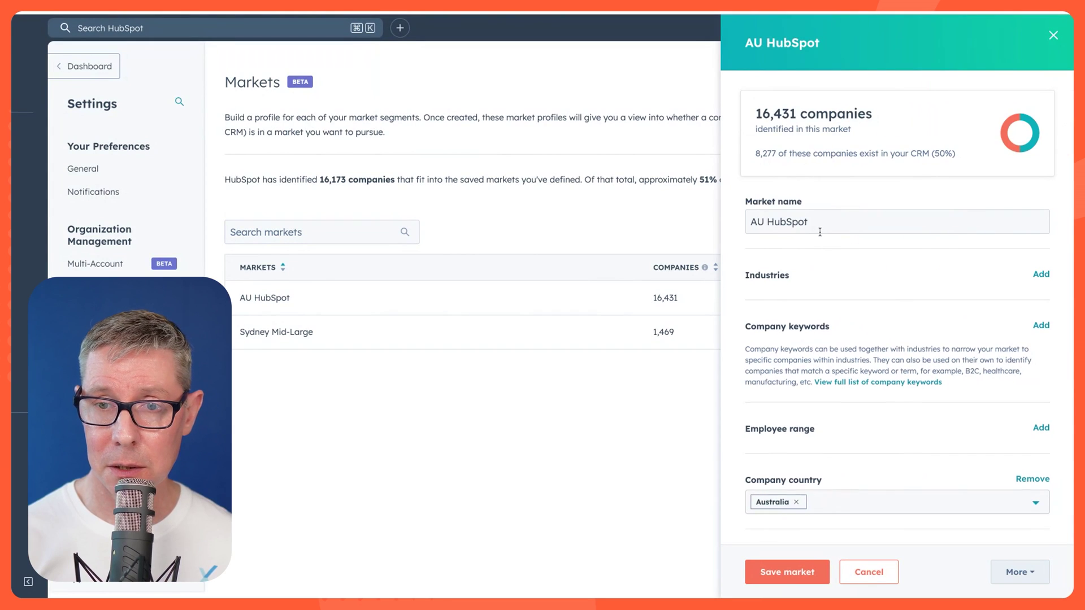
scroll(819, 232, down, 2)
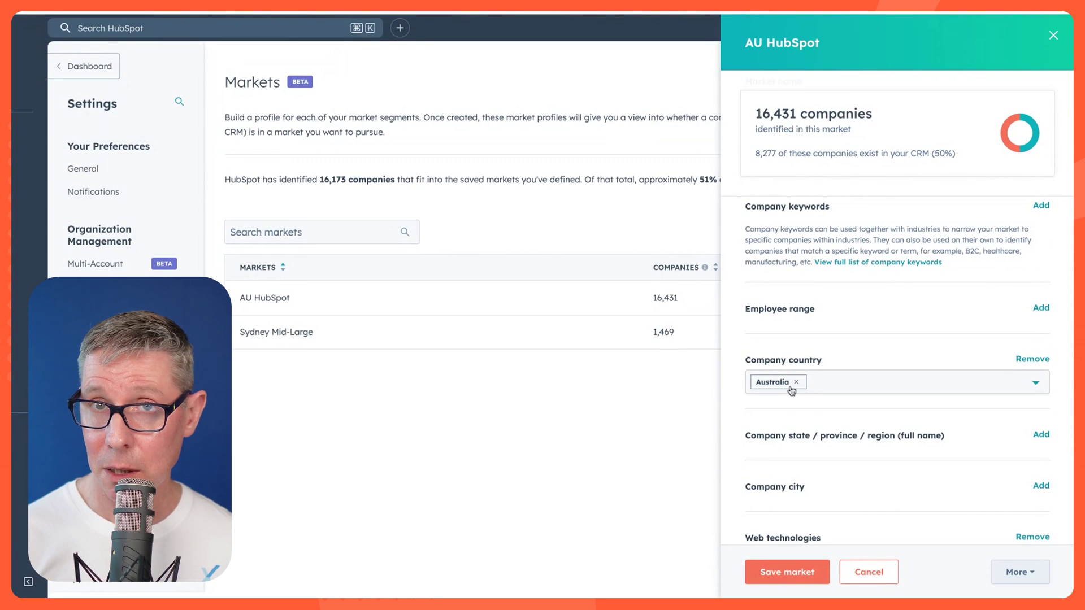
scroll(818, 421, down, 3)
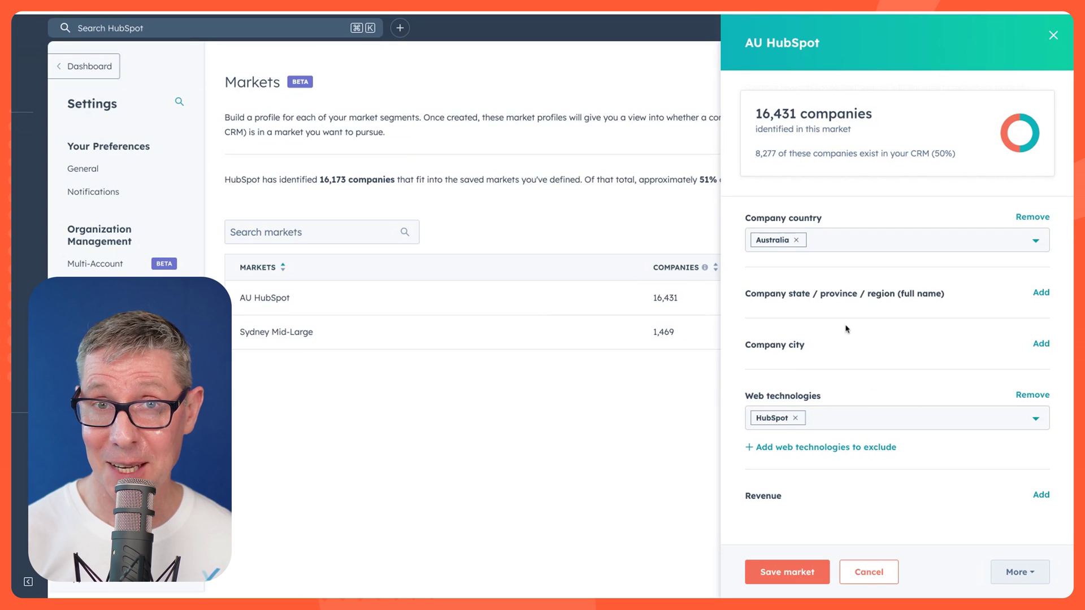
scroll(846, 329, up, 5)
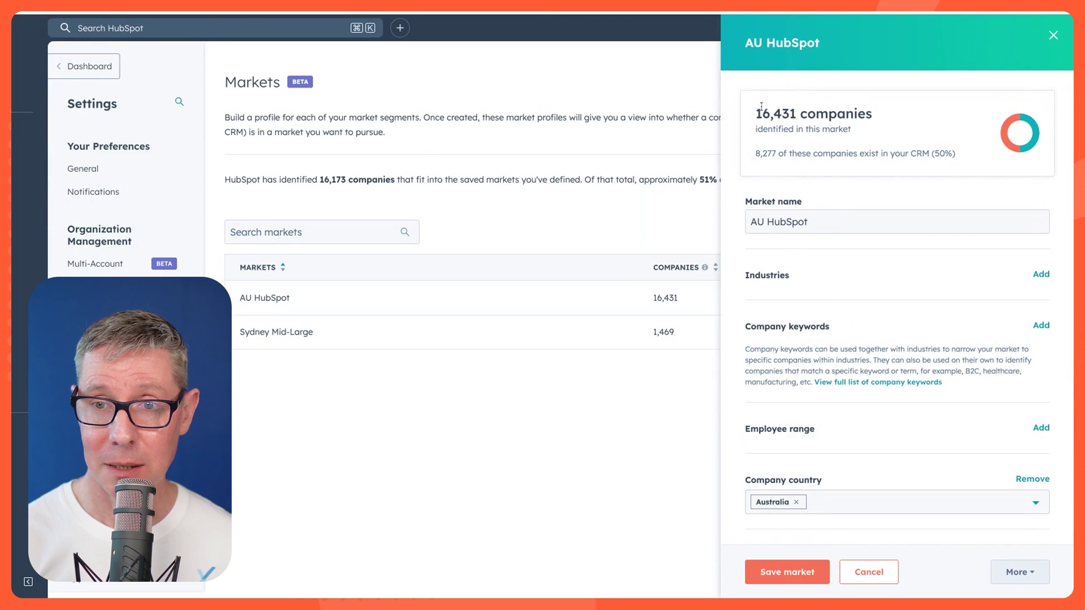
drag(757, 115, 846, 114)
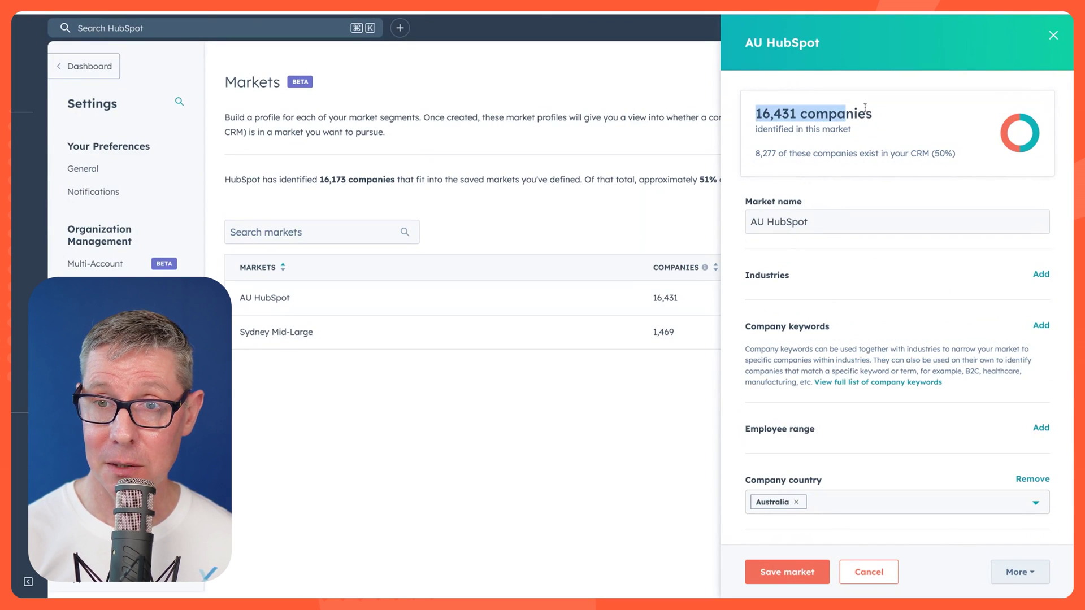
click(1054, 38)
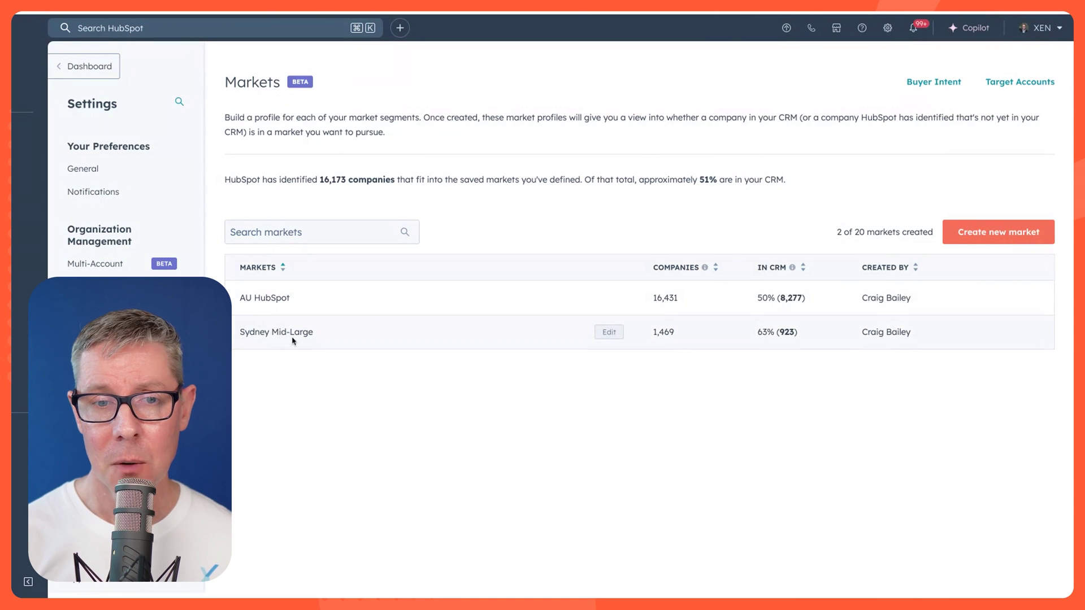
- Look through the Sydney Mid-Large market details, then close its side panel
click(608, 333)
scroll(856, 325, down, 2)
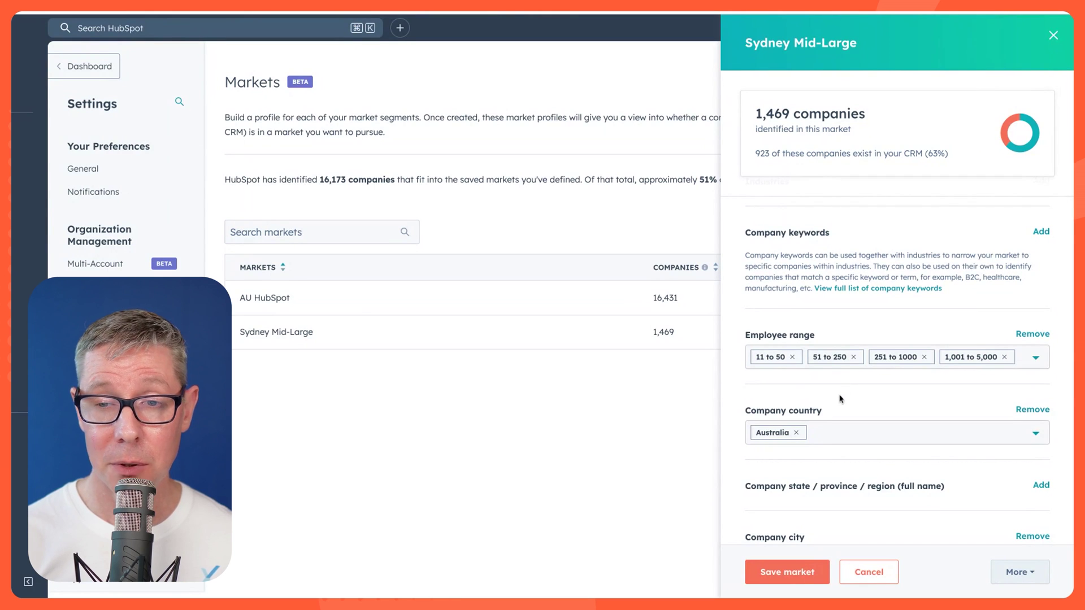
scroll(839, 399, down, 4)
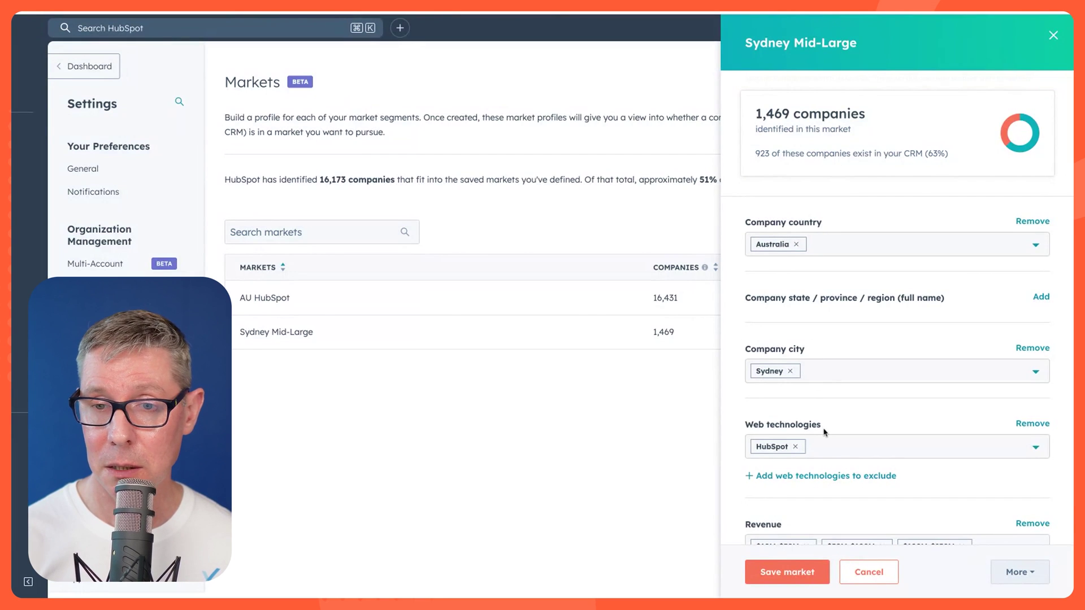
scroll(825, 421, down, 1)
scroll(825, 410, down, 1)
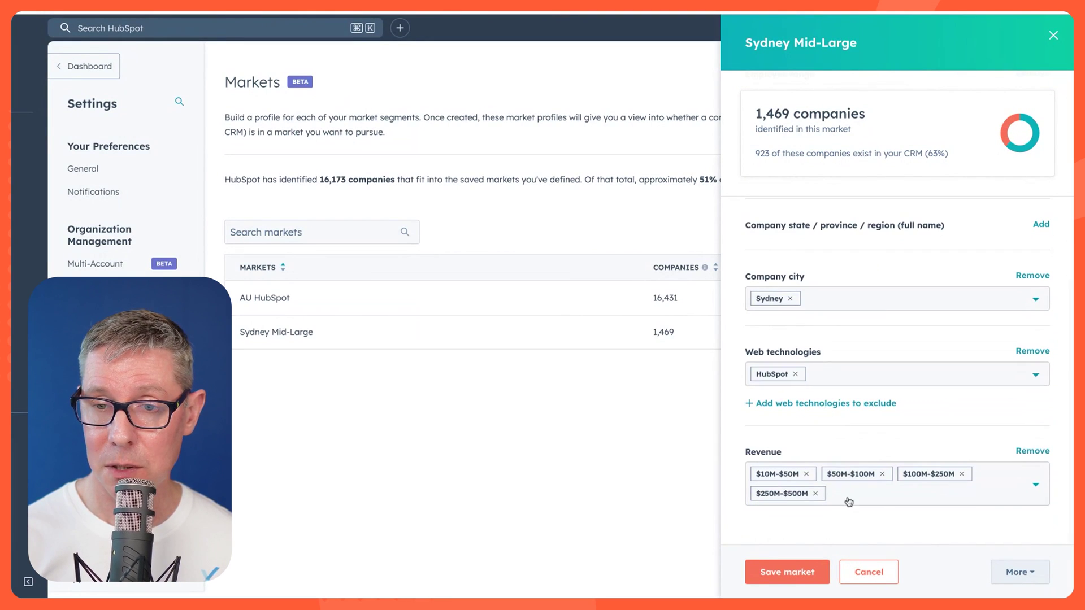
scroll(852, 448, up, 3)
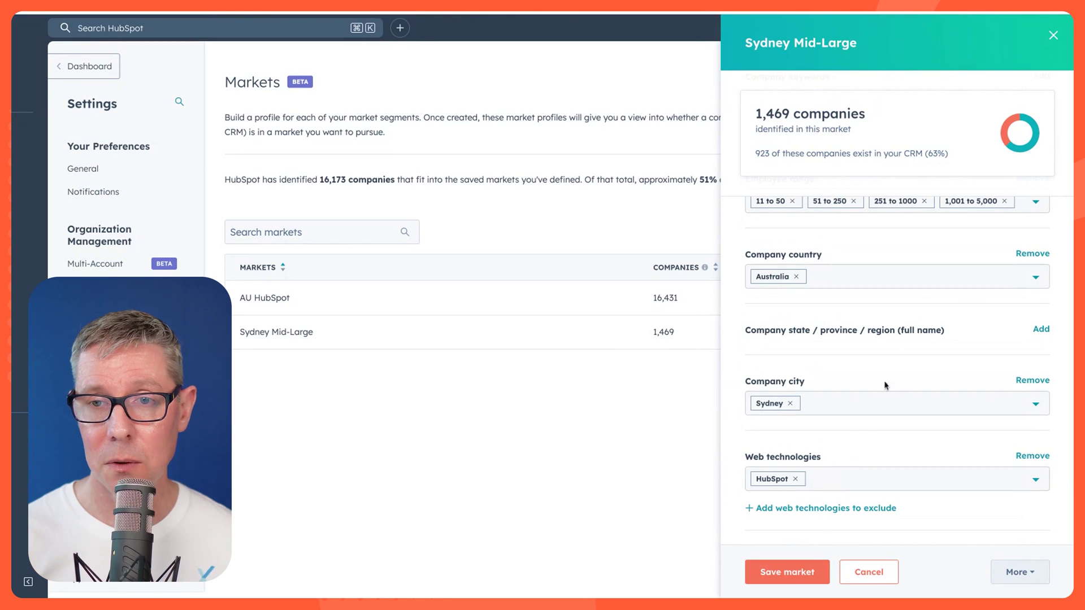
scroll(932, 244, up, 6)
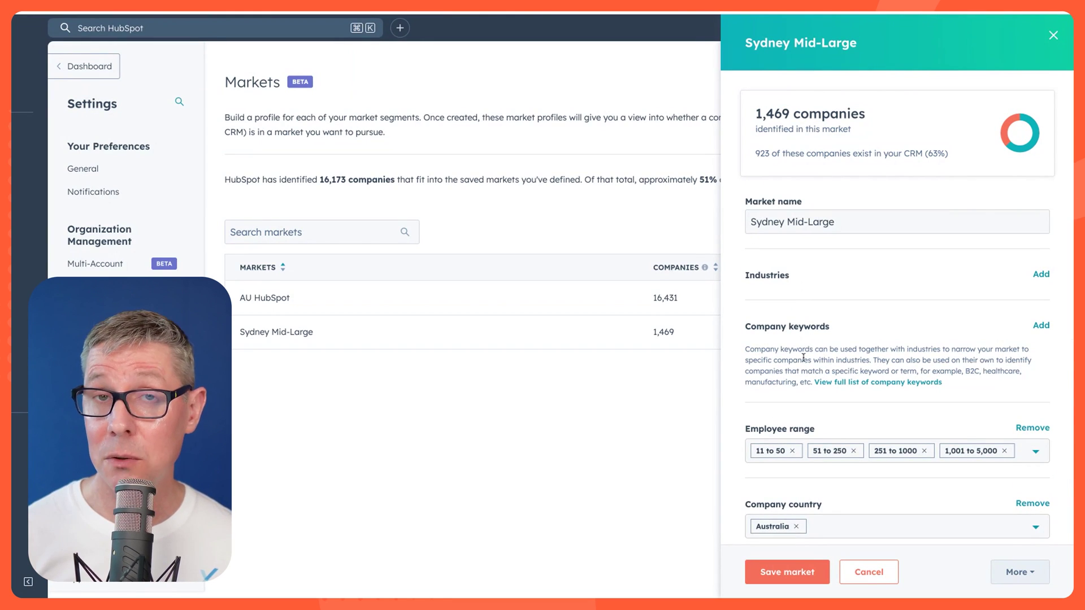
click(1052, 37)
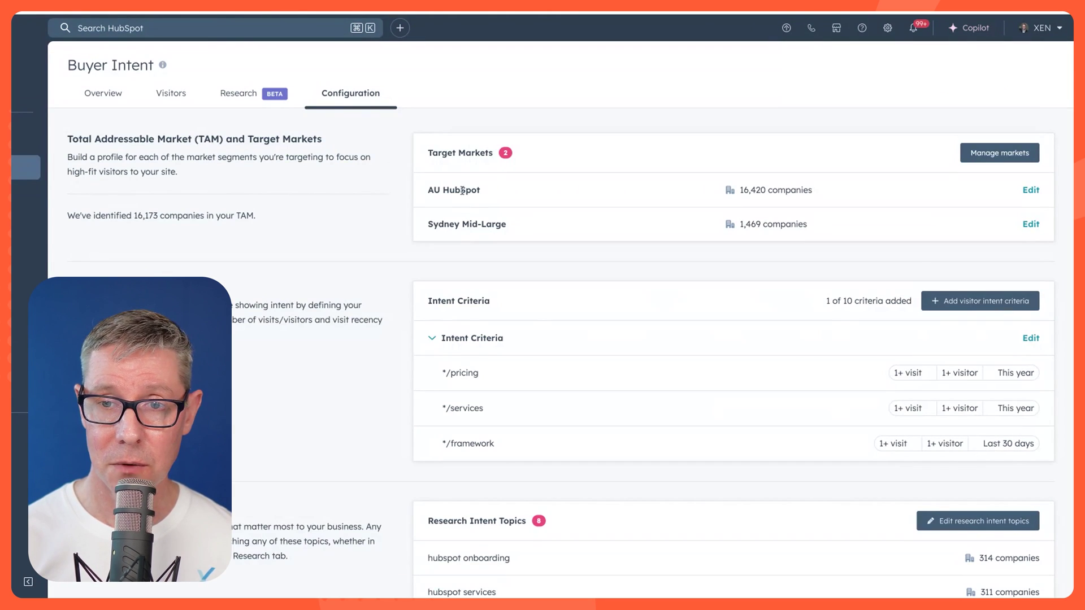
scroll(491, 411, down, 1)
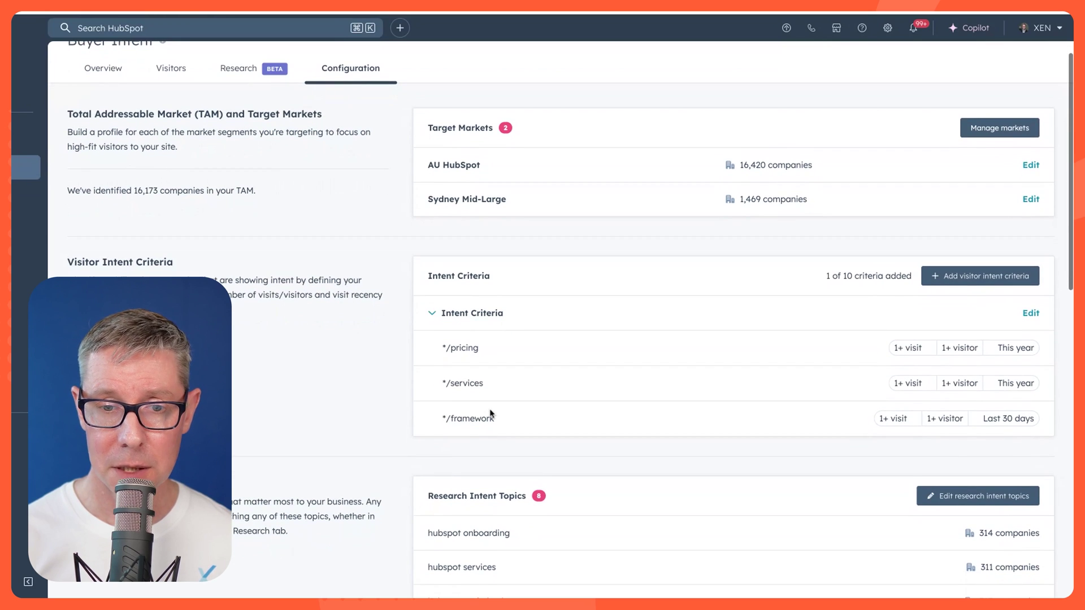
scroll(486, 368, up, 1)
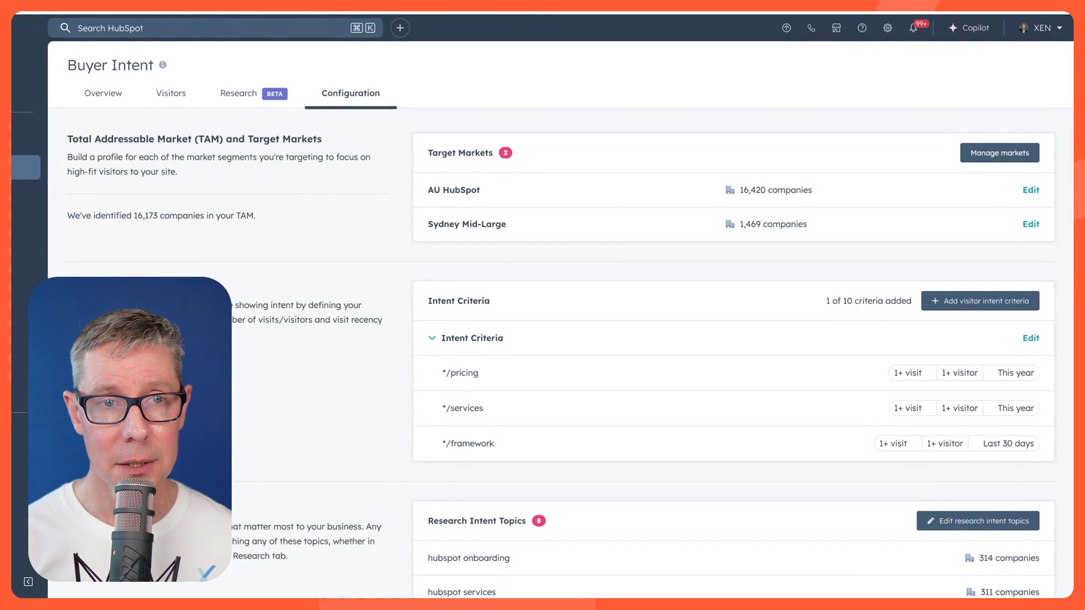
- Switch to the Visitors list and expand the Visitors & Visitor Intent filters
click(171, 93)
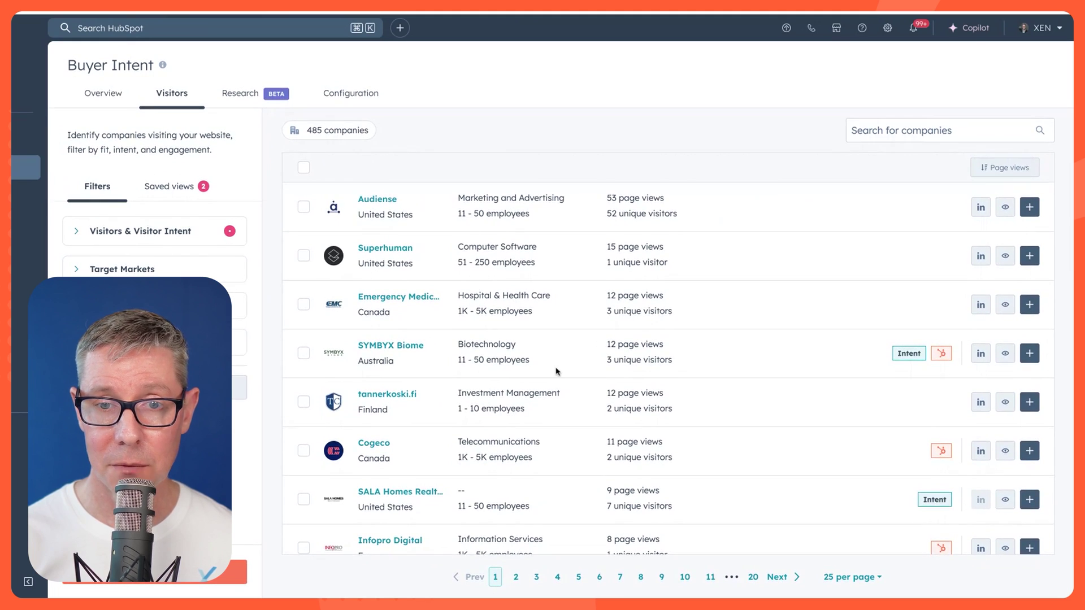
scroll(554, 370, down, 1)
scroll(543, 367, up, 1)
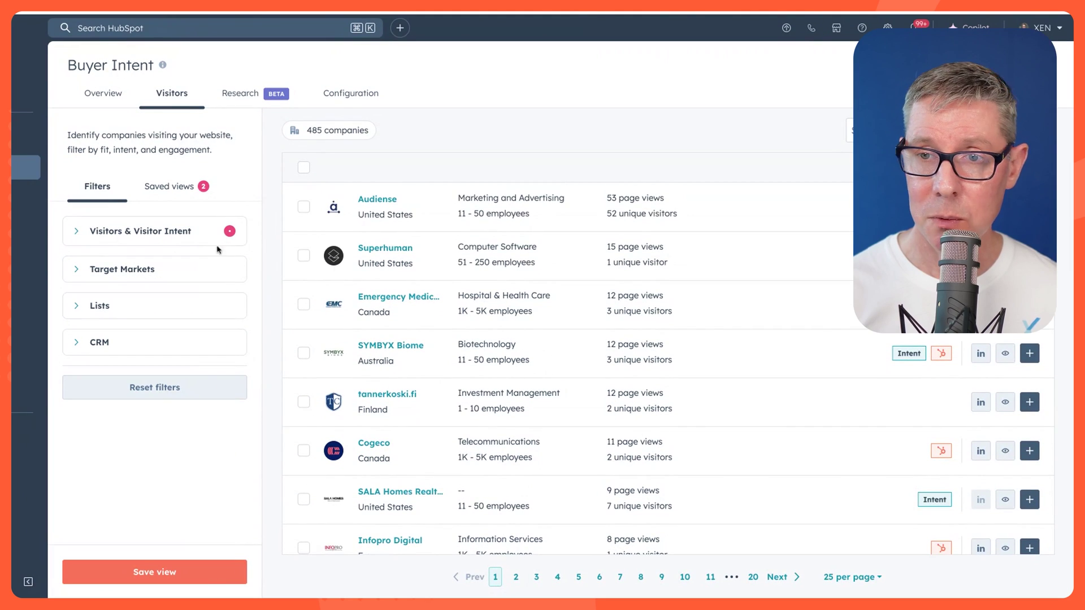
click(75, 234)
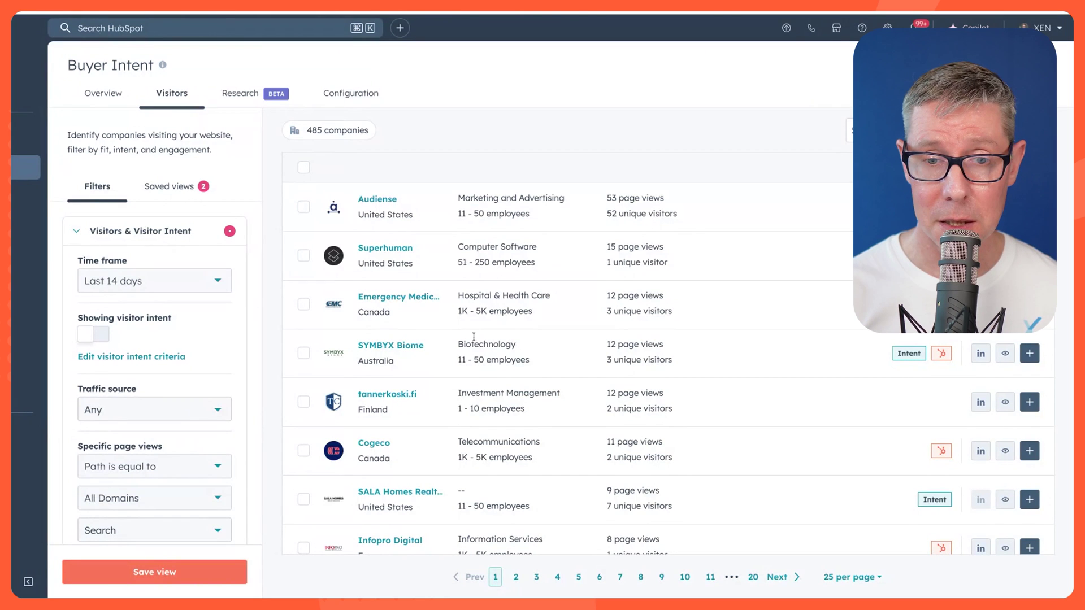
- Show 100 companies per page and browse the visitor list
click(849, 577)
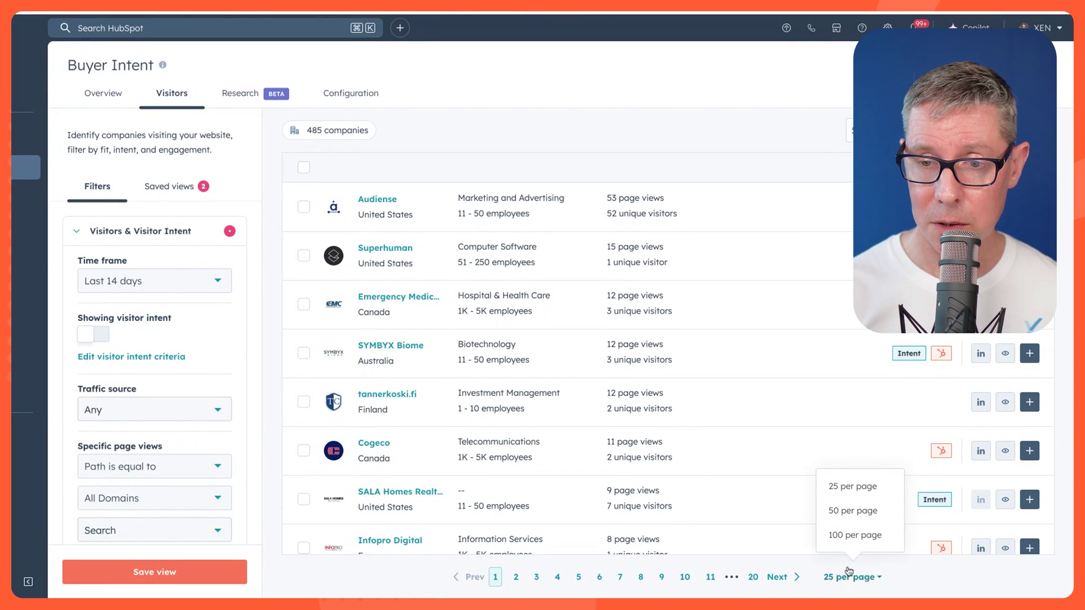
click(842, 538)
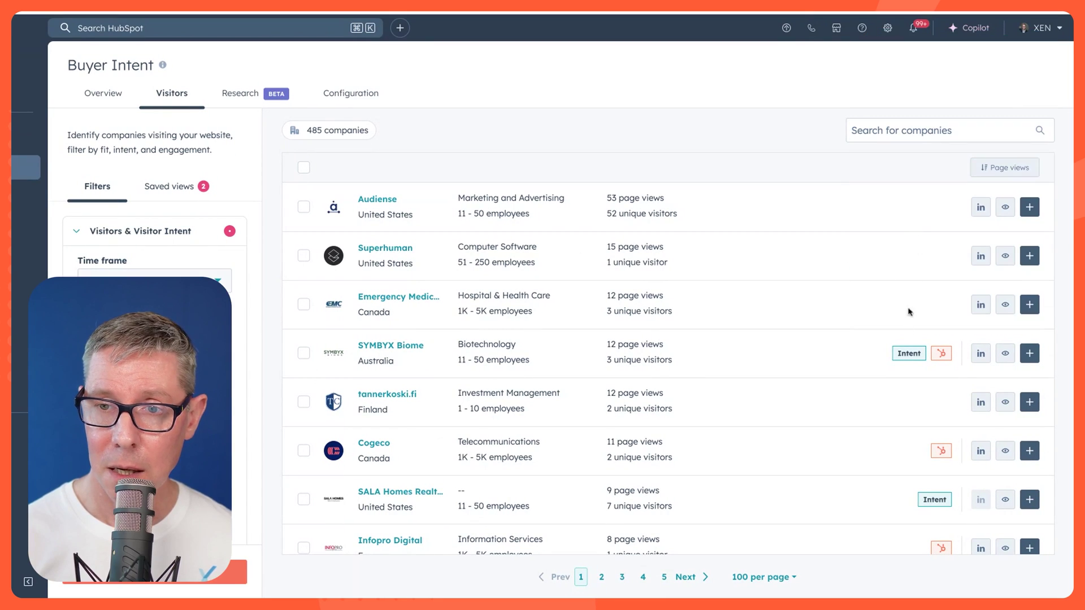
mouse_move(903, 360)
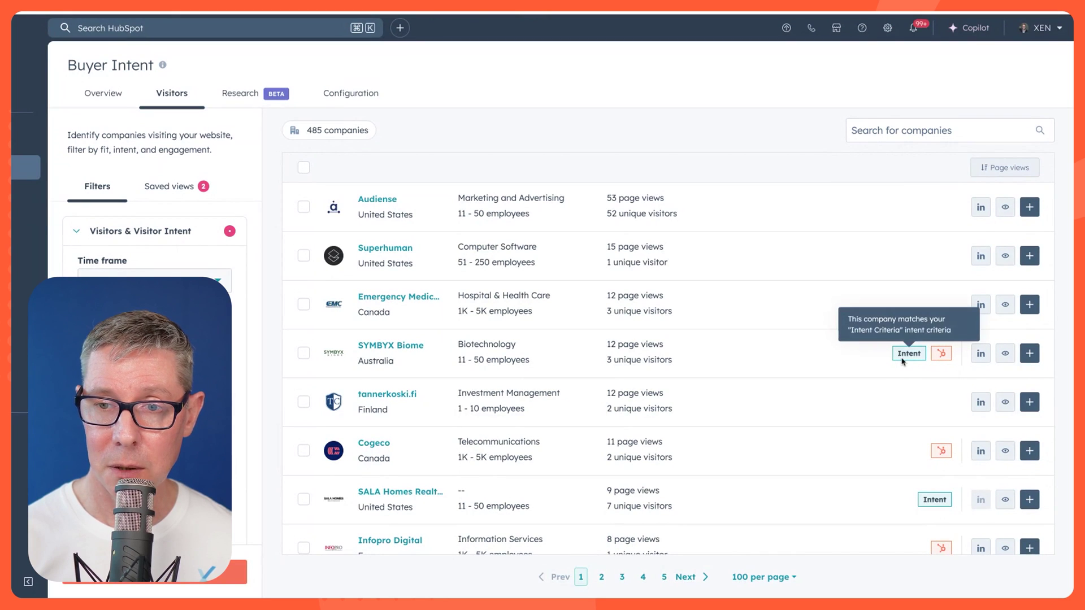
scroll(888, 446, down, 1)
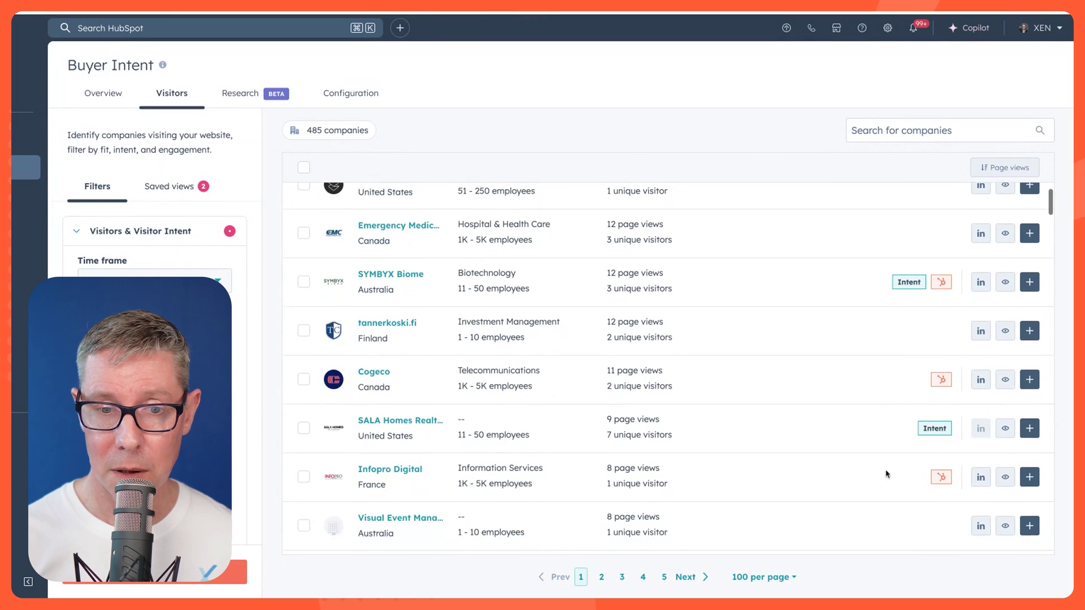
mouse_move(941, 483)
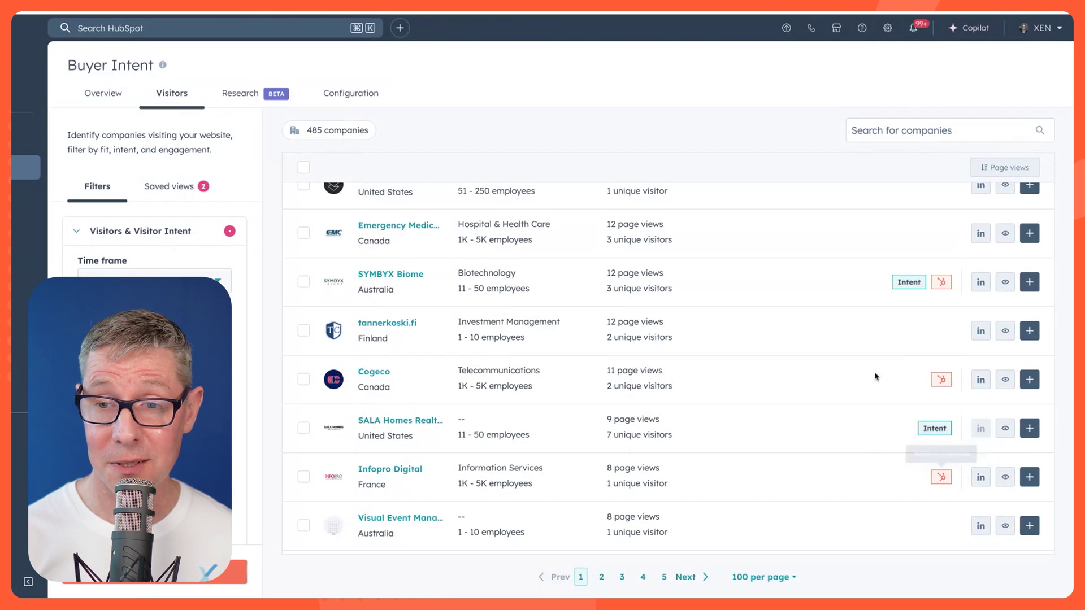
scroll(807, 410, down, 1)
scroll(807, 410, down, 1)
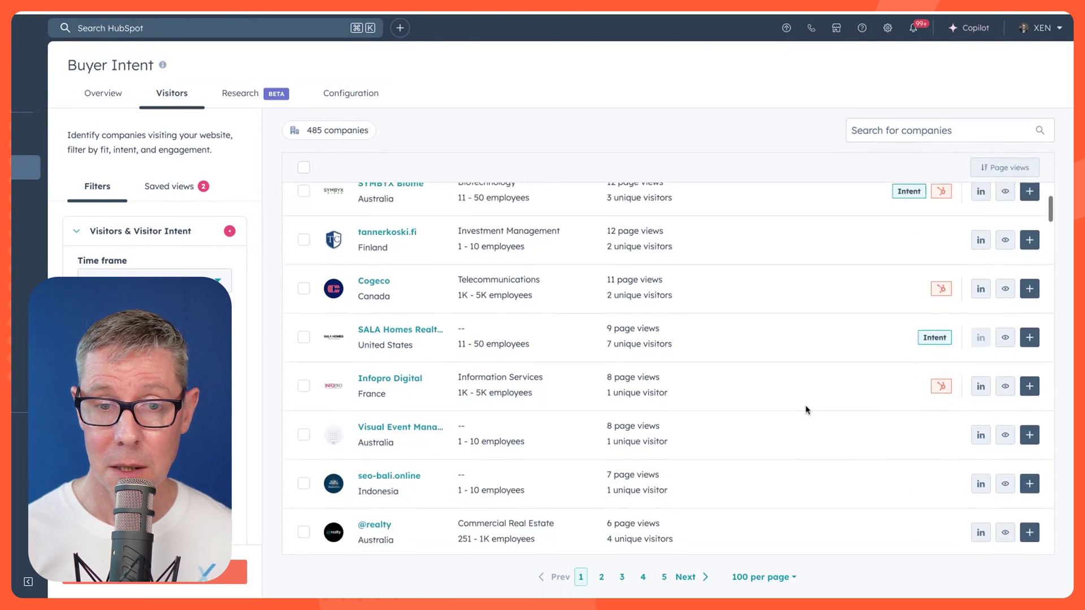
scroll(807, 410, up, 1)
click(1005, 435)
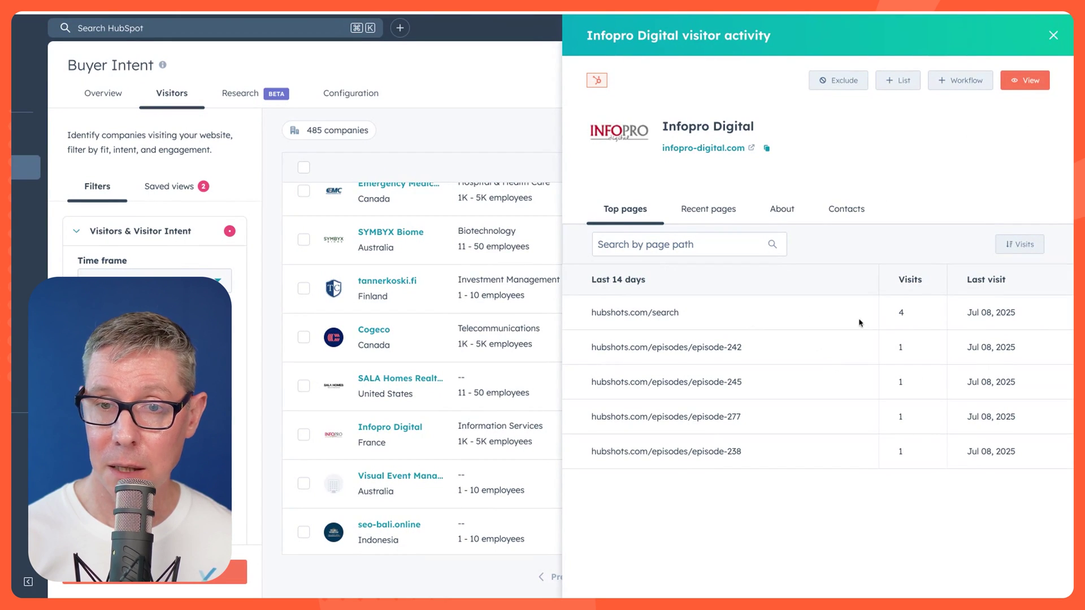
triple_click(676, 314)
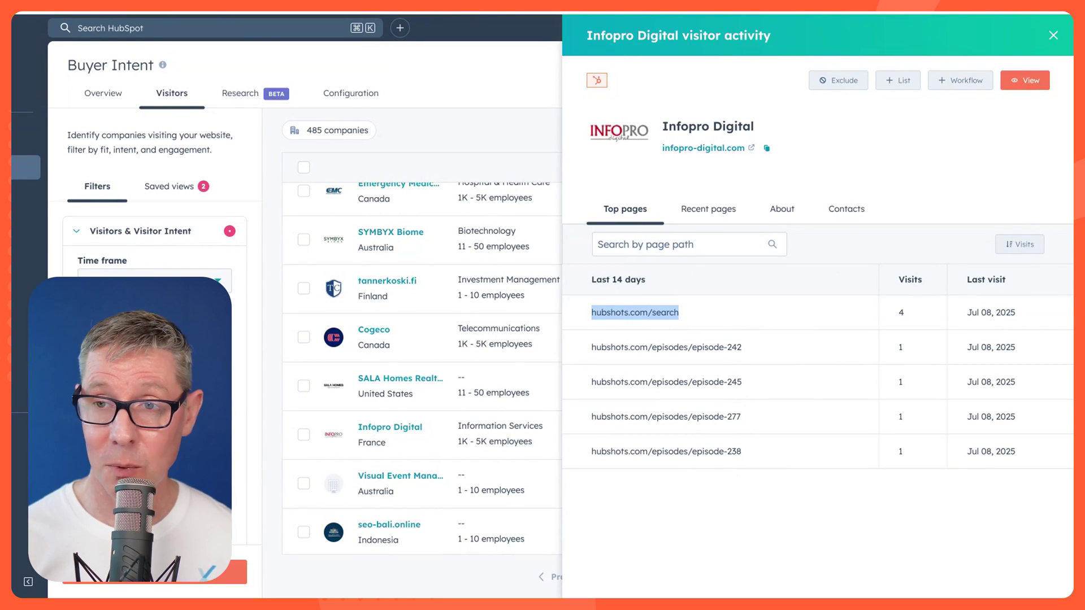
click(1053, 36)
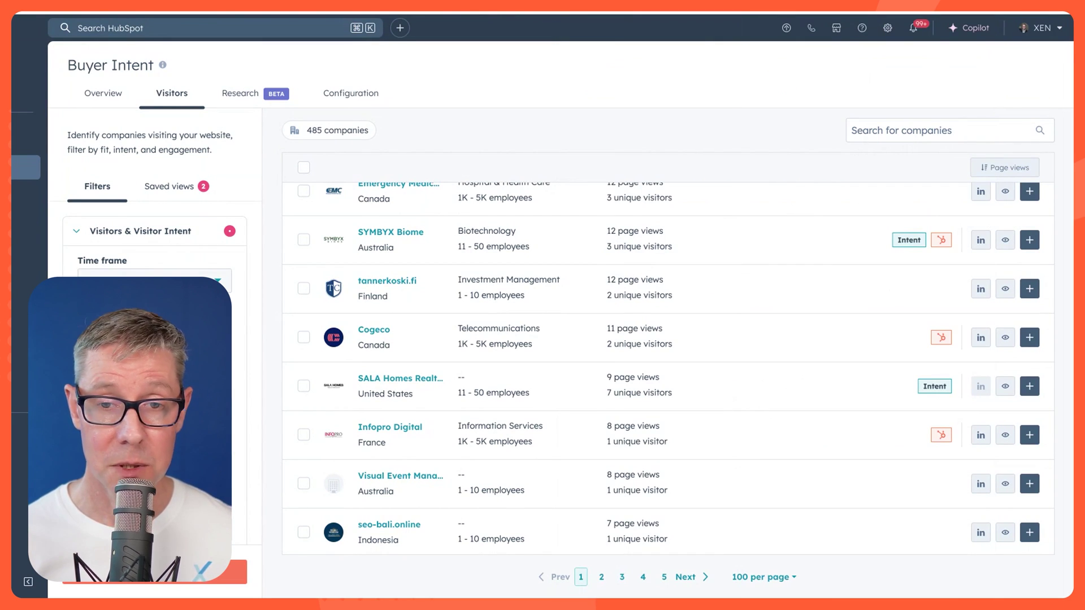
scroll(669, 369, down, 2)
scroll(669, 368, up, 1)
scroll(668, 369, down, 2)
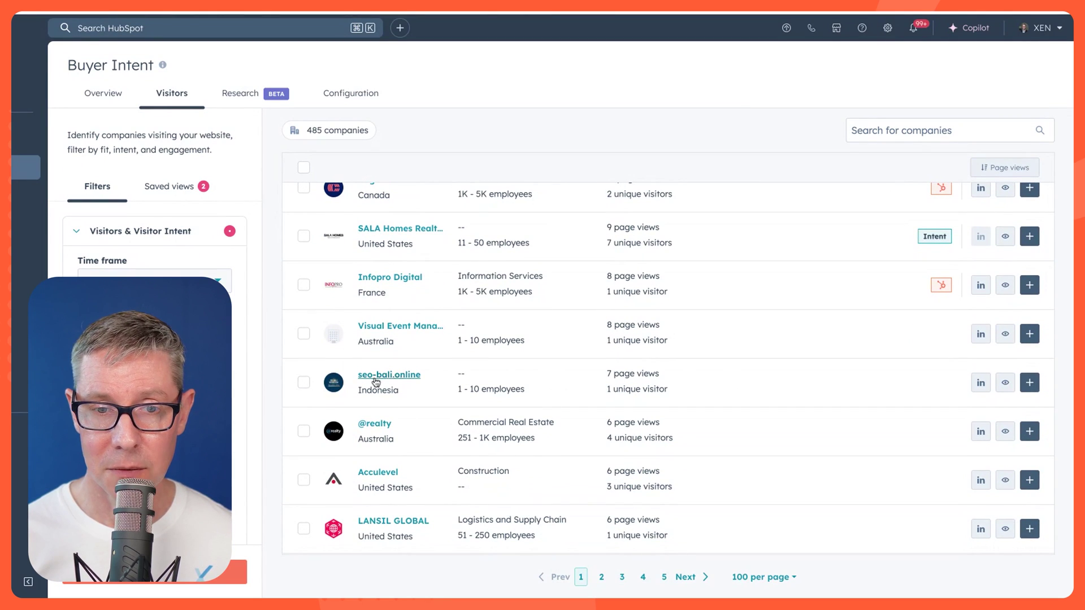
click(1006, 384)
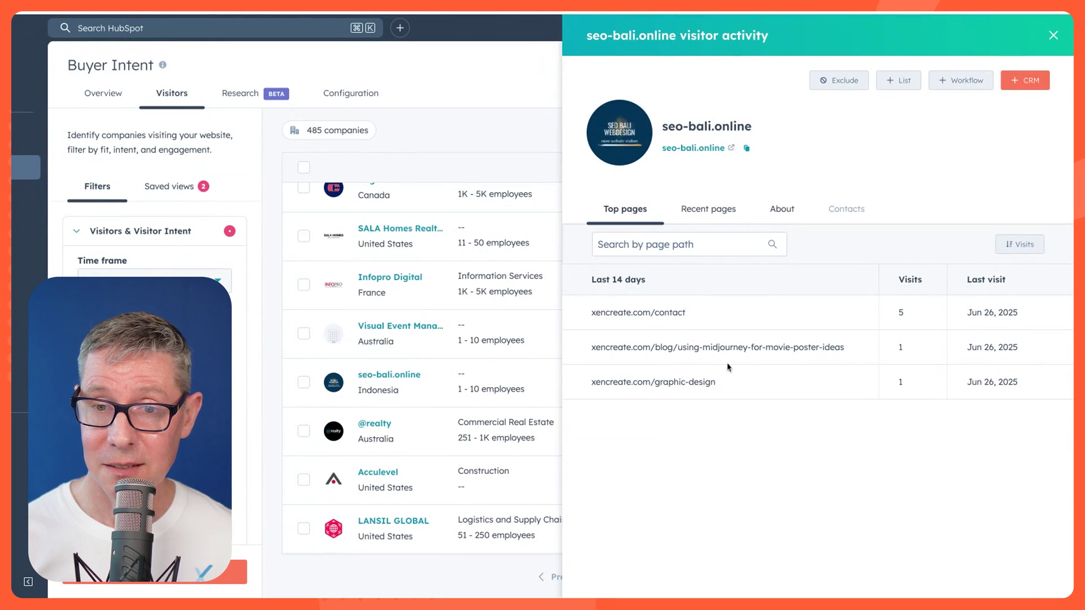
drag(703, 315, 598, 309)
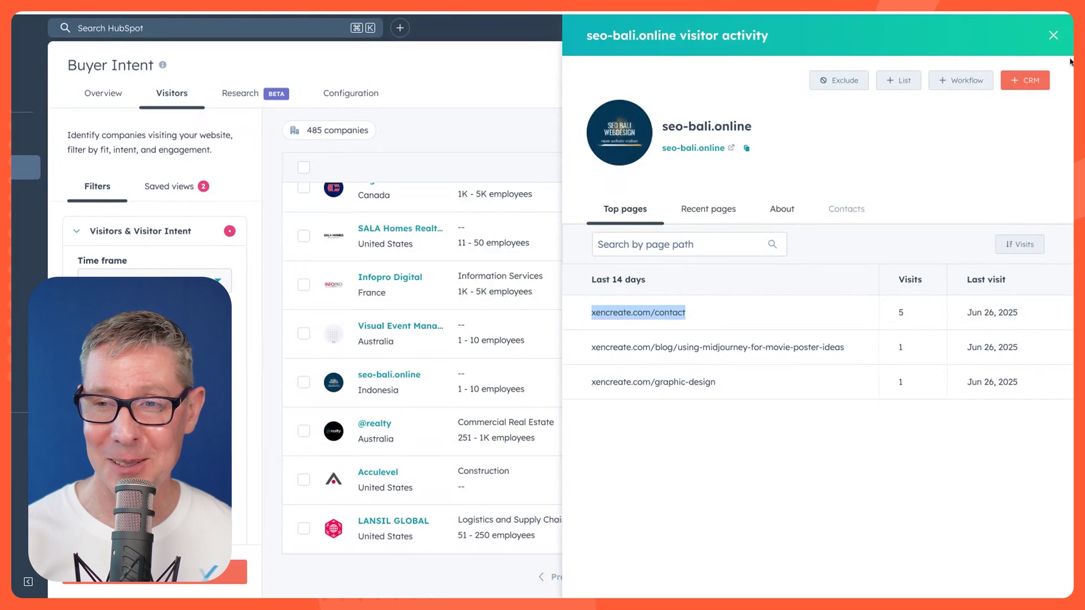
click(746, 317)
click(552, 354)
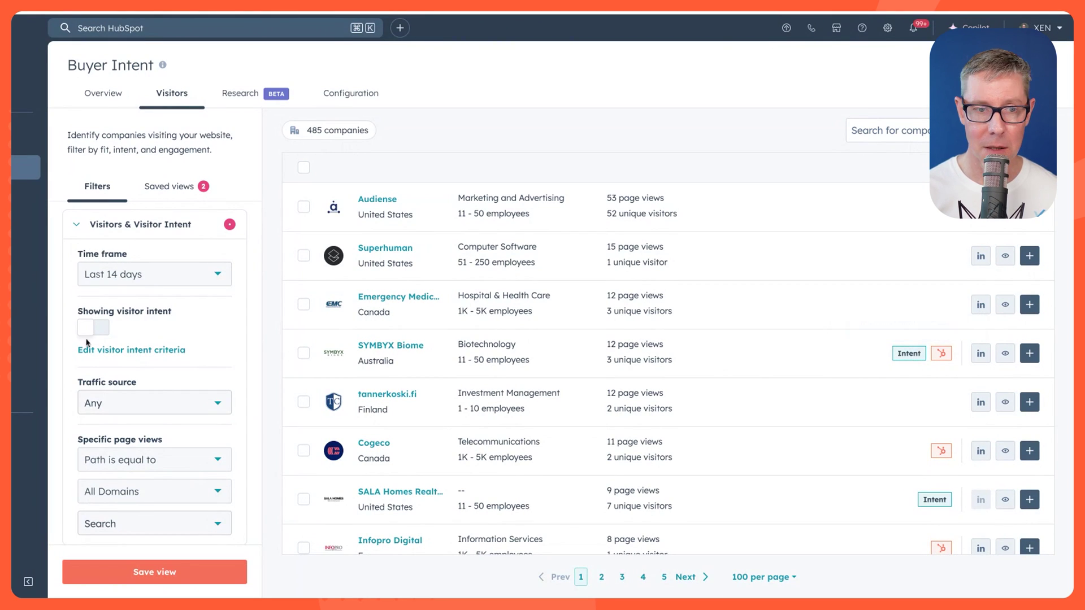
- Filter the list to companies showing visitor intent
click(102, 329)
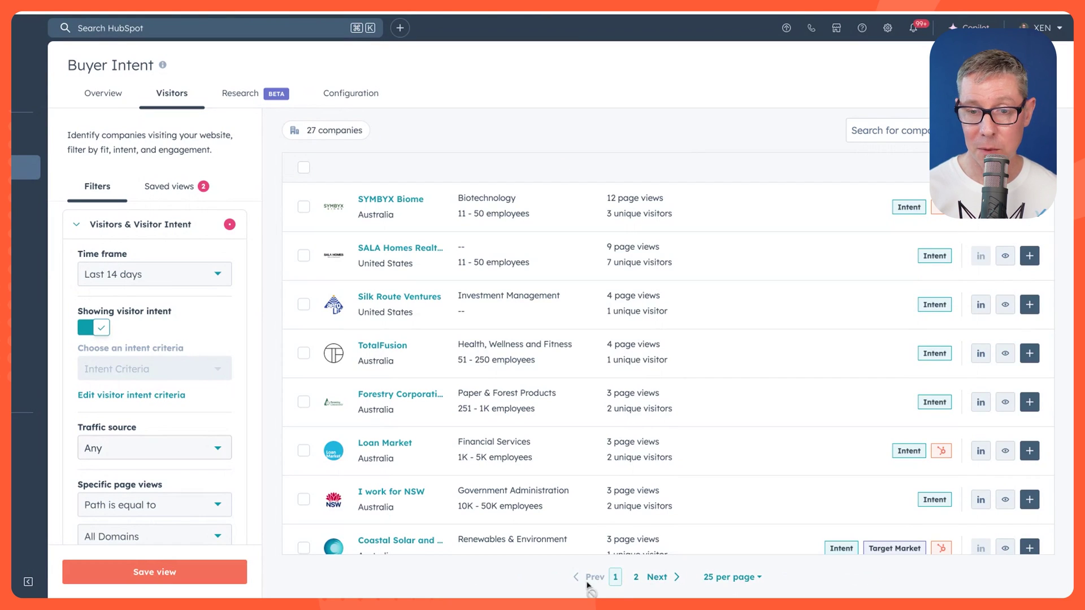
scroll(591, 448, down, 3)
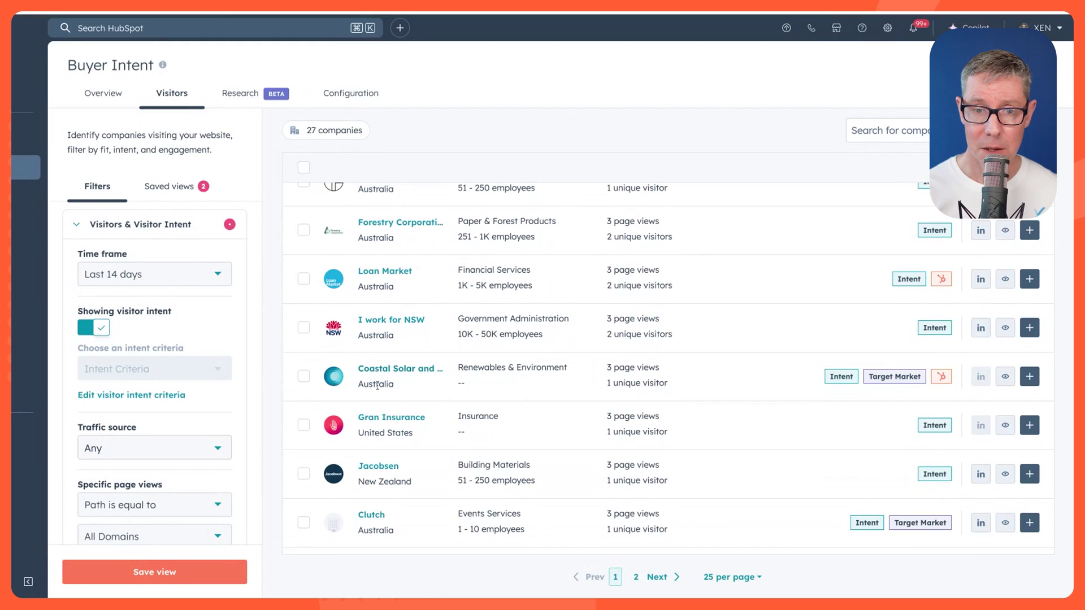
scroll(551, 485, down, 5)
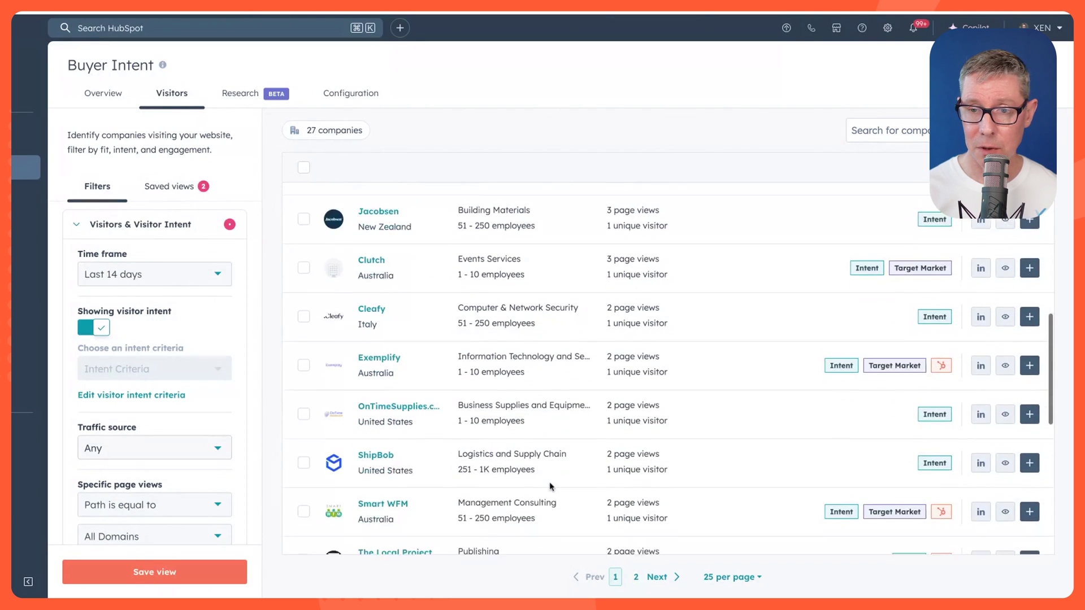
scroll(547, 485, up, 7)
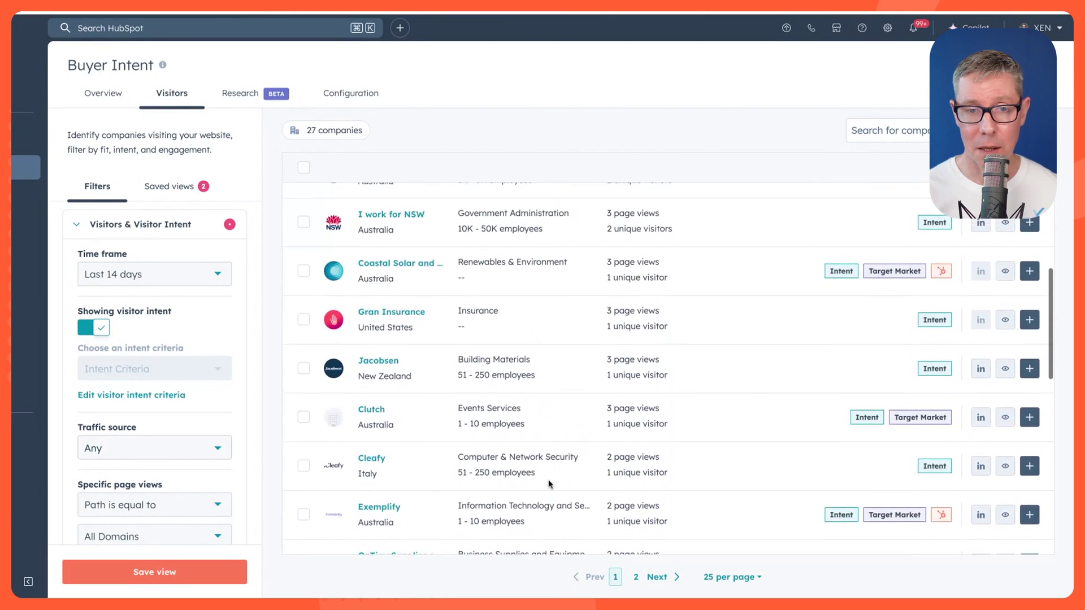
scroll(543, 484, up, 1)
- Turn on 'In my target markets' and replace AU HubSpot with Sydney Mid-Large
click(76, 276)
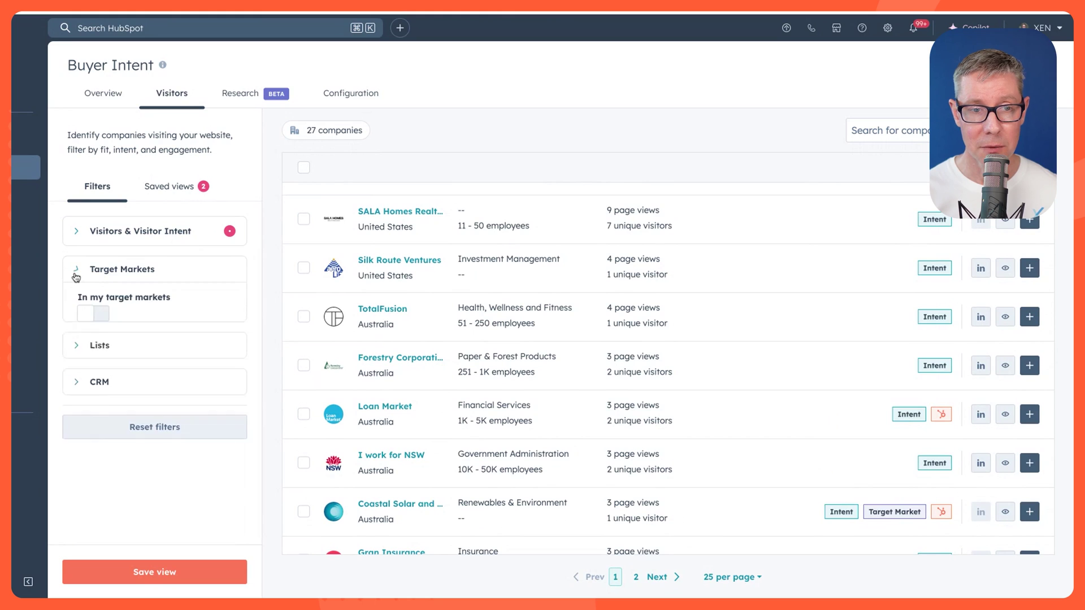
click(95, 314)
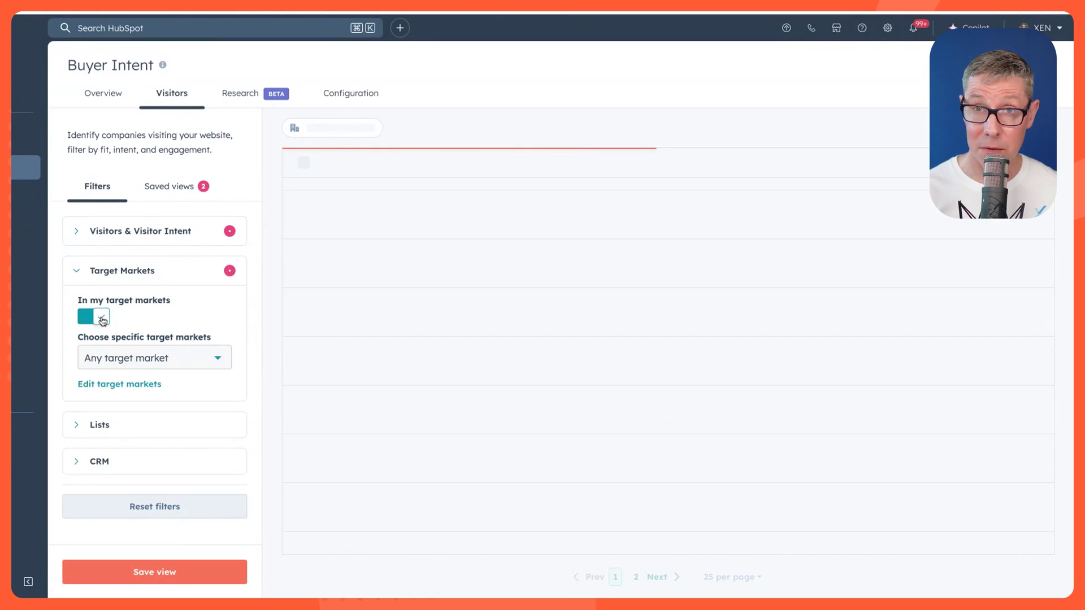
click(126, 365)
click(125, 390)
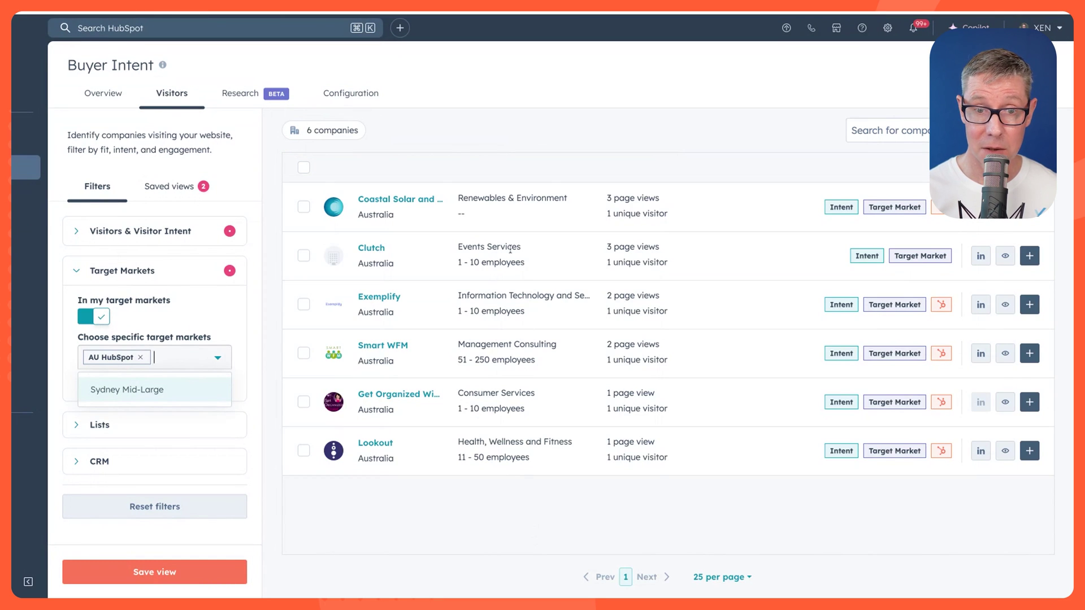
click(139, 359)
click(106, 415)
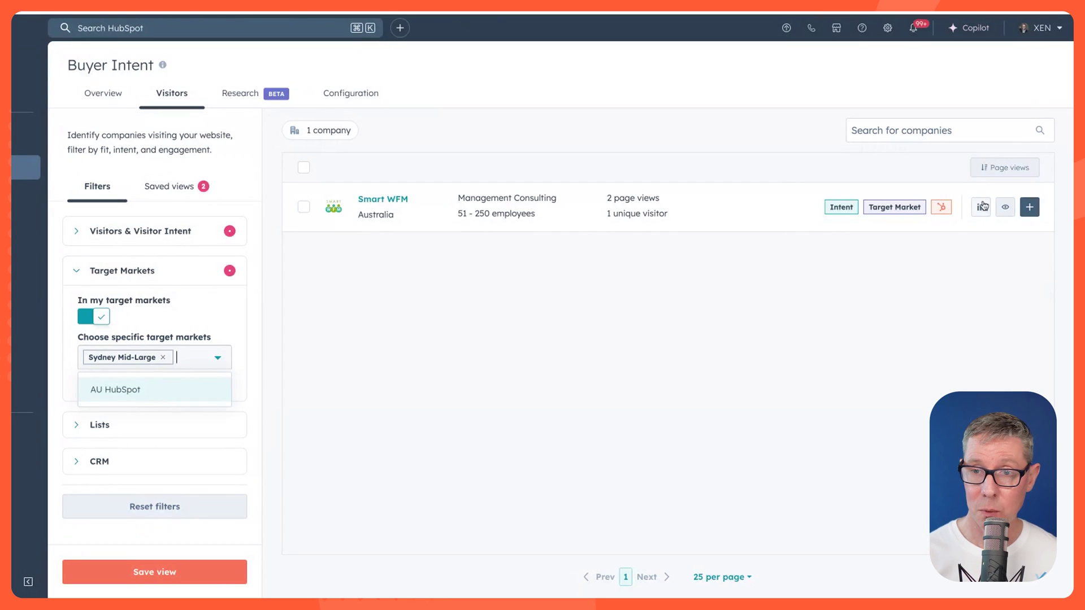
click(1005, 207)
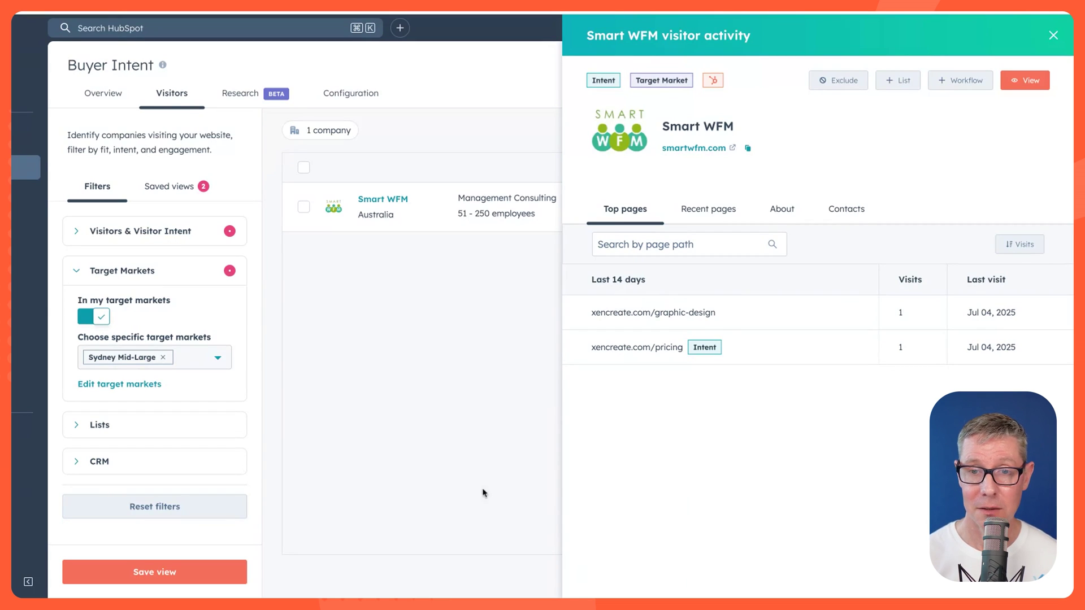
click(1054, 35)
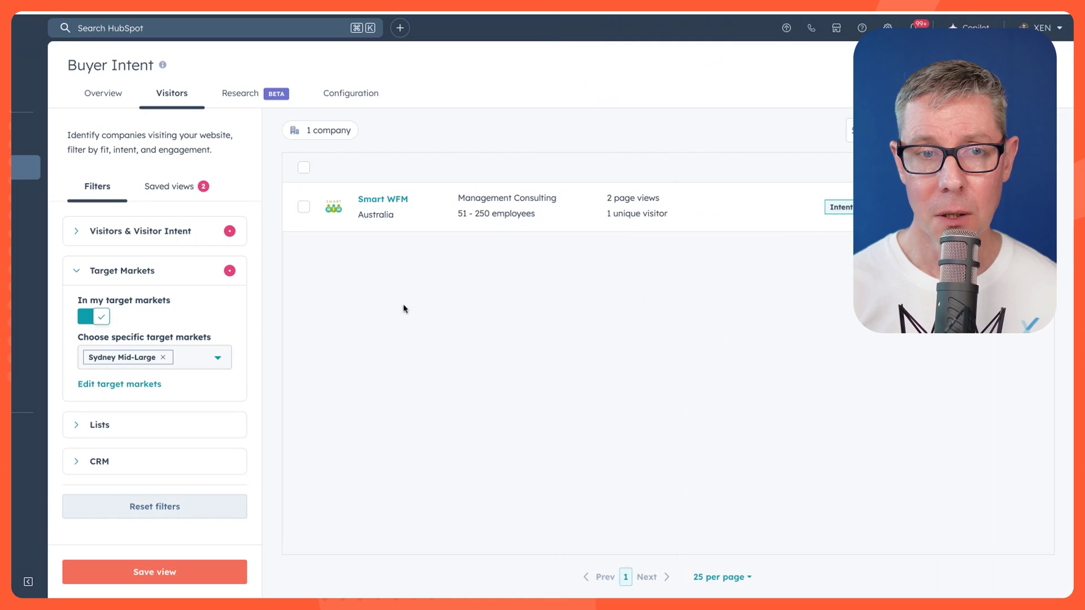
- Switch off 'In my target markets' so the list returns to 27 companies
click(85, 318)
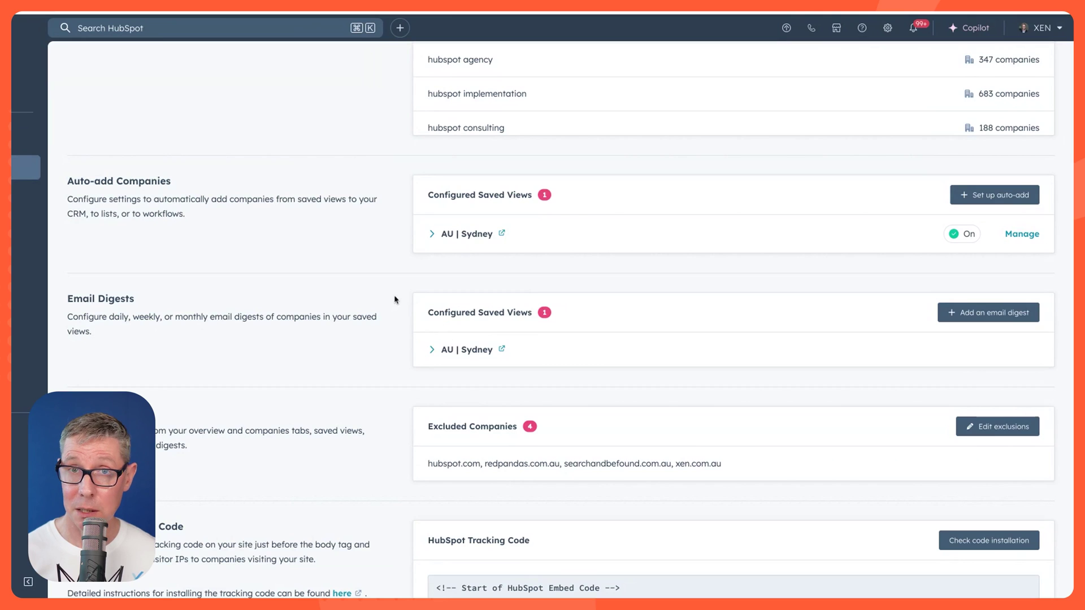
scroll(368, 316, up, 5)
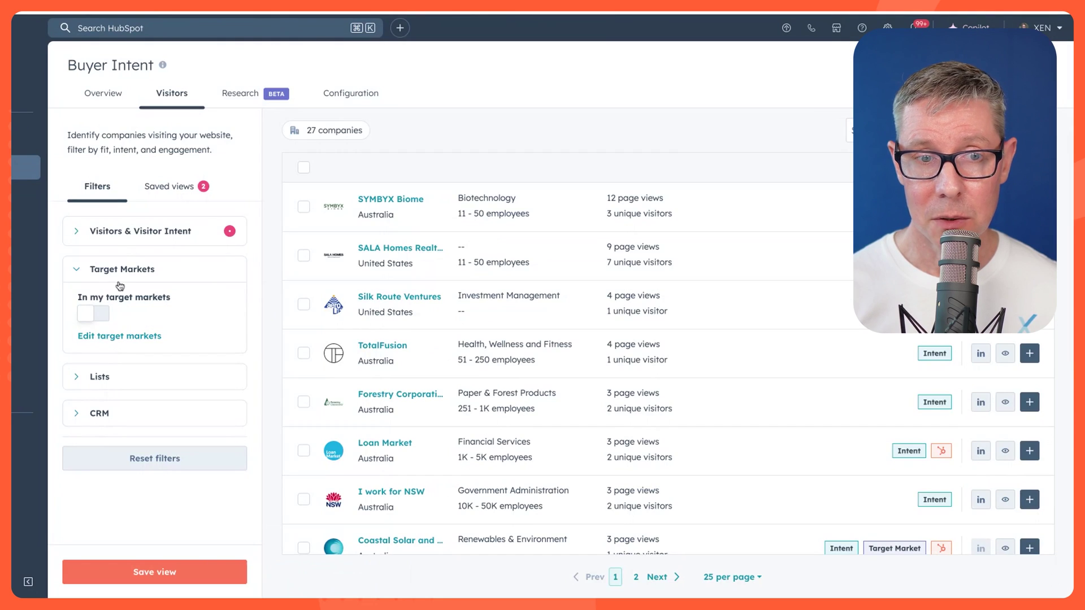
- Re-enable the target-market filter and open the AU | Sydney saved view from Saved views
click(102, 320)
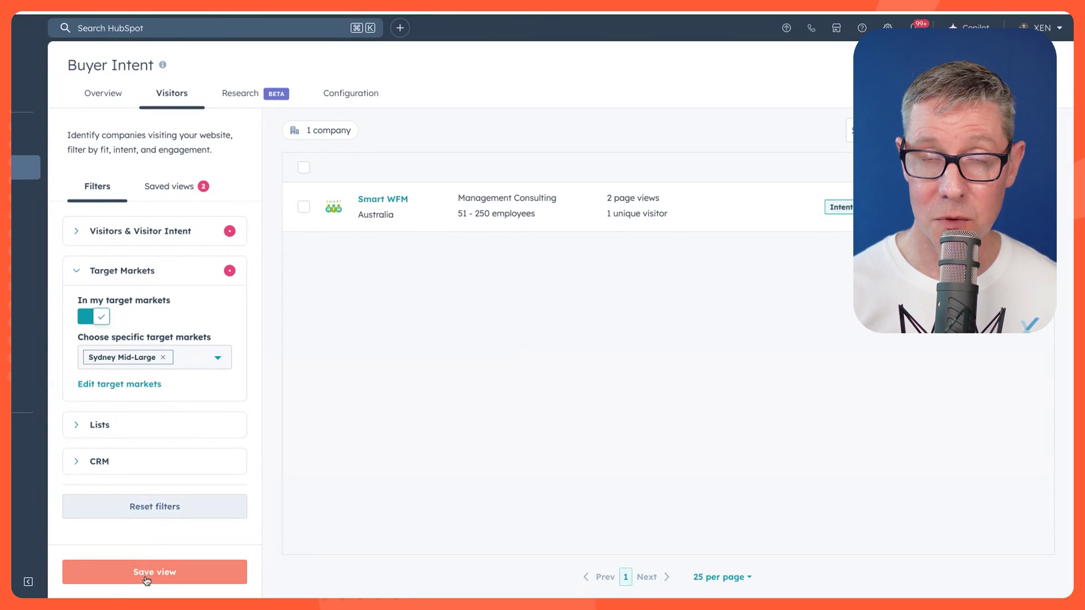
click(169, 186)
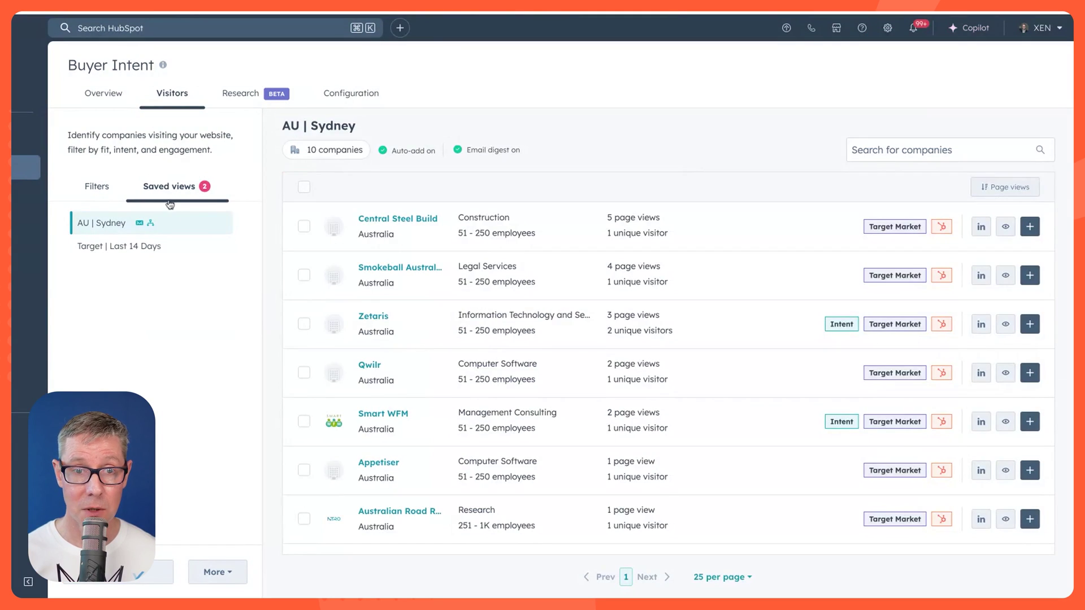
click(102, 247)
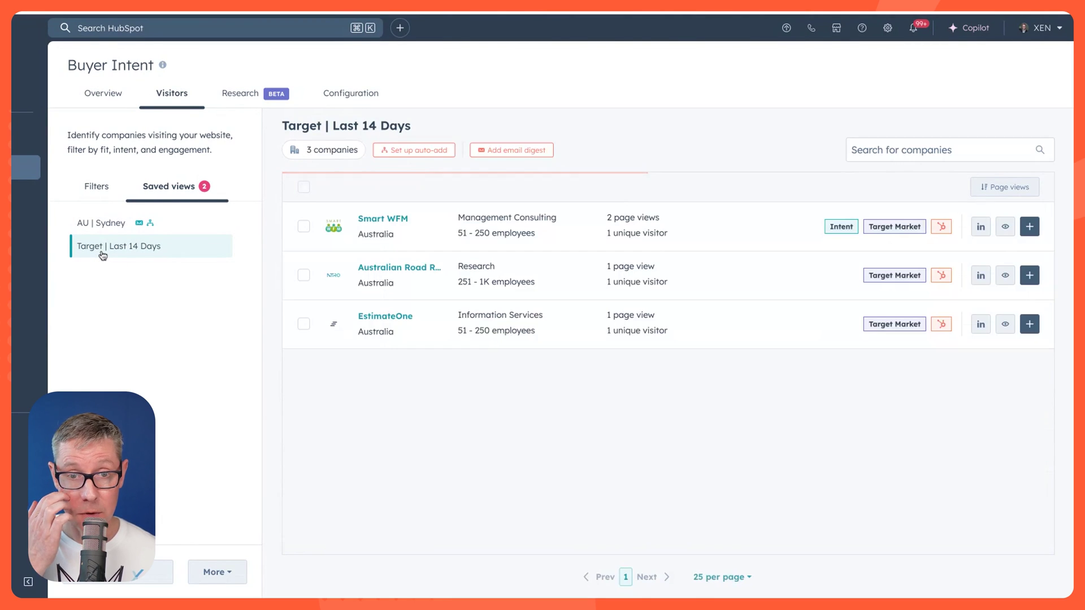
click(101, 223)
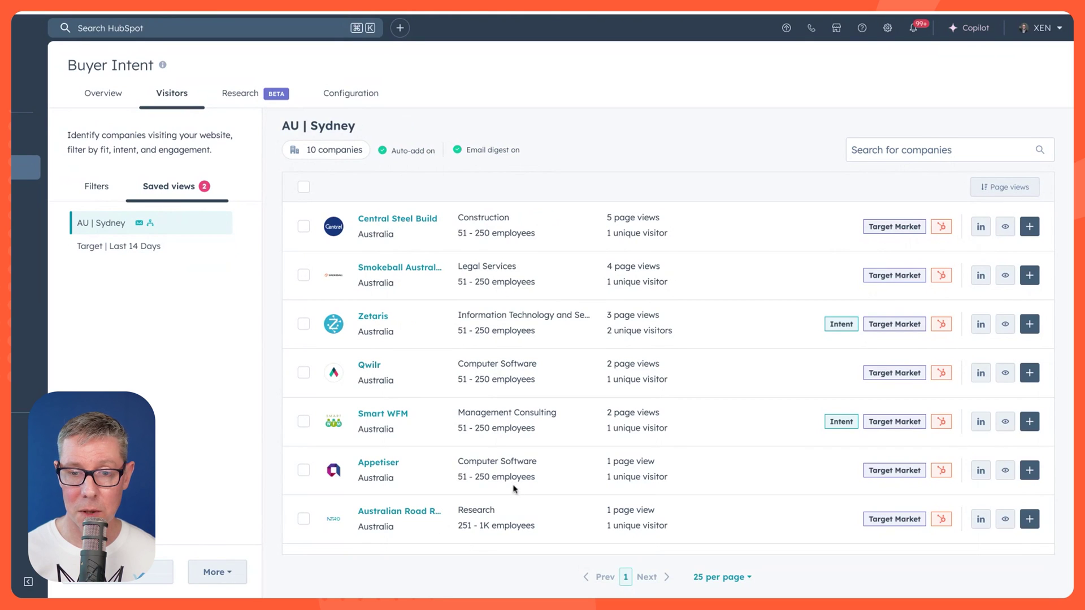
scroll(515, 488, down, 3)
scroll(489, 476, up, 3)
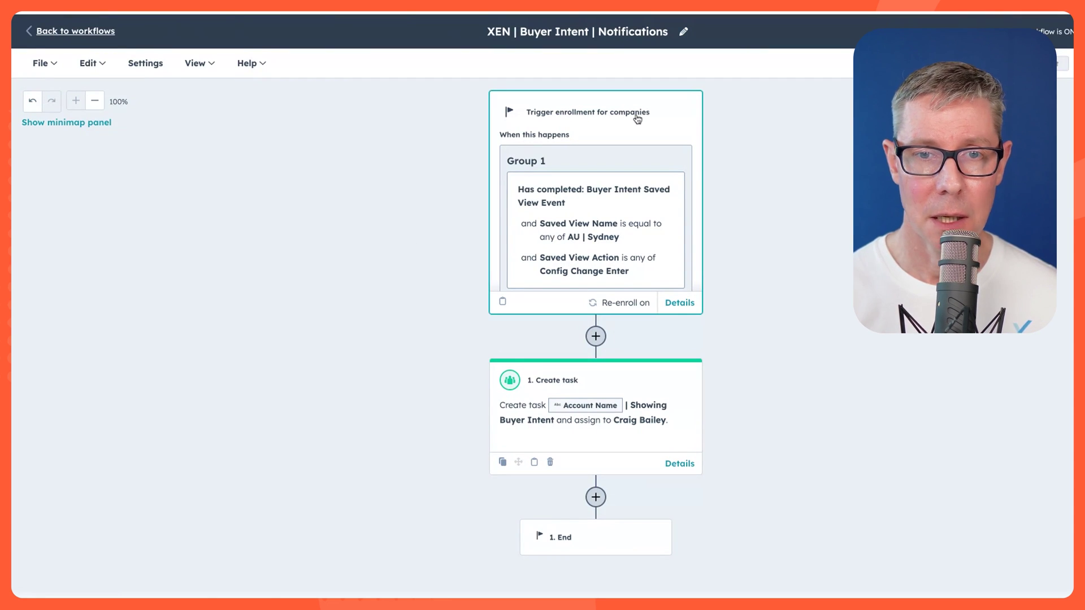
- Review the workflow's enrollment triggers: manual, or AU | Sydney saved-view Config Change Enter or Enter
click(610, 116)
scroll(251, 411, down, 1)
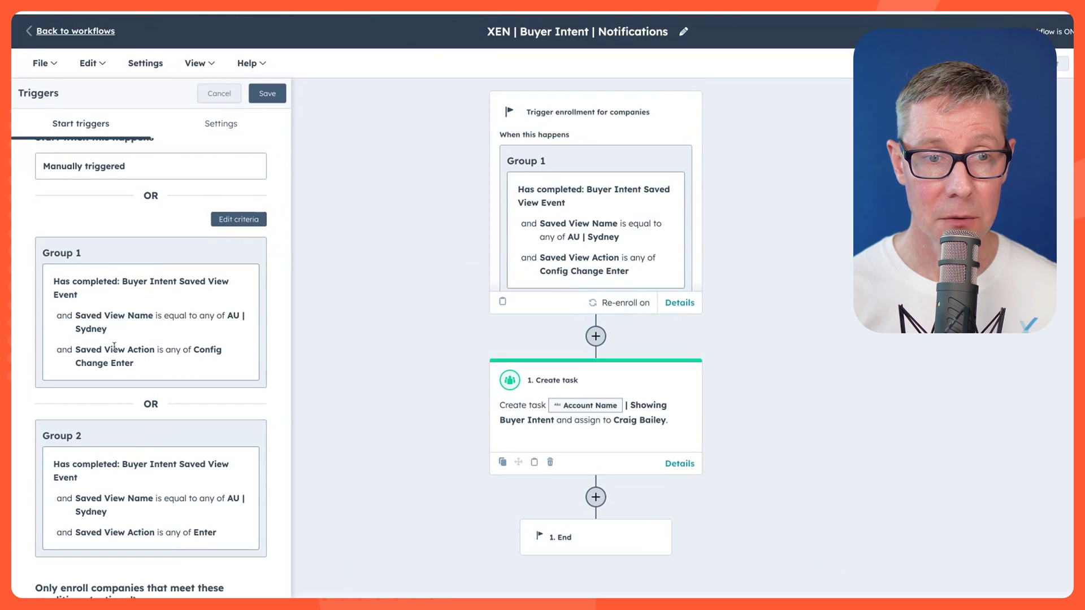
scroll(116, 358, down, 5)
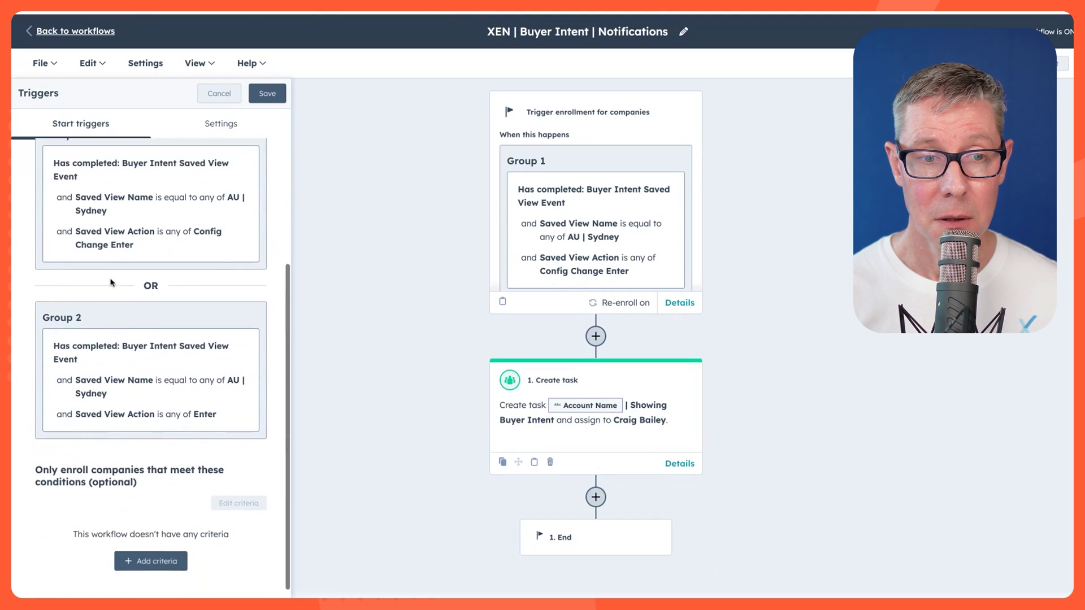
scroll(150, 339, up, 6)
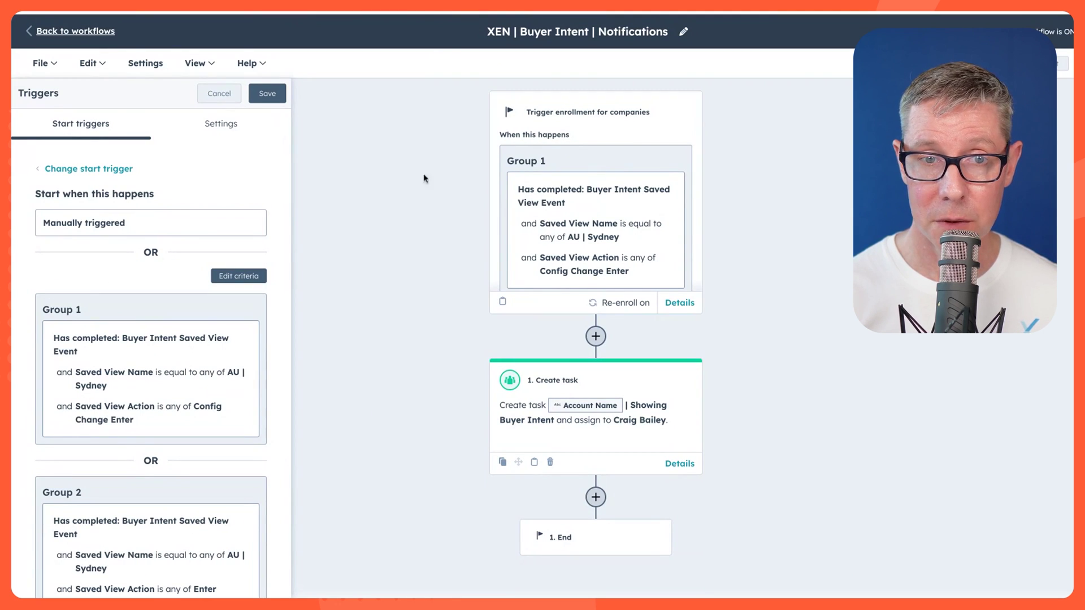
- Cancel the trigger panel and inspect the Create task action, a To-do titled 'Account Name | Showing Buyer Intent'
click(203, 97)
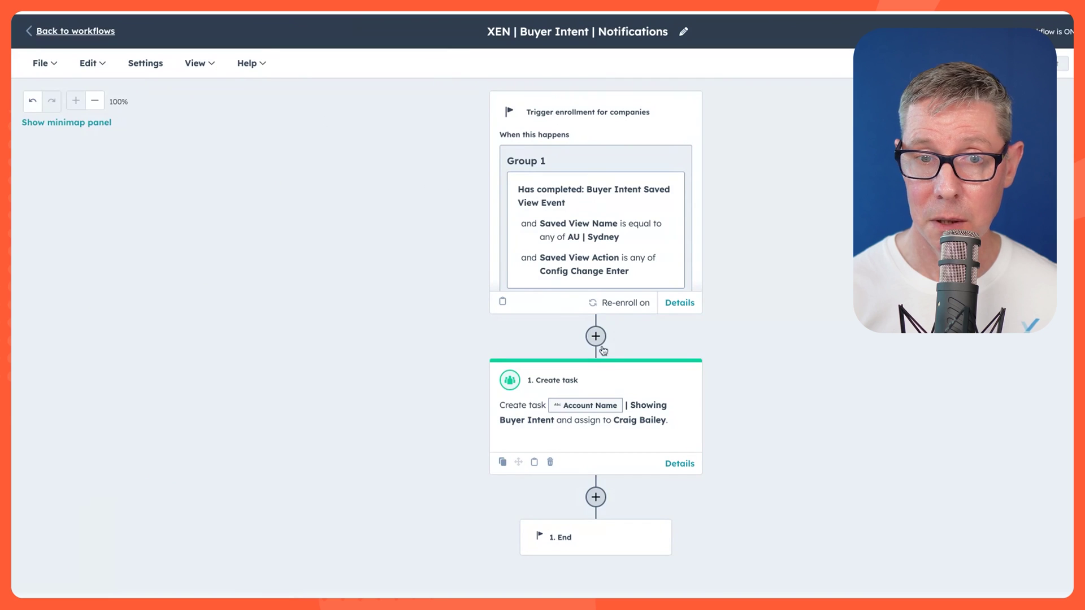
click(599, 388)
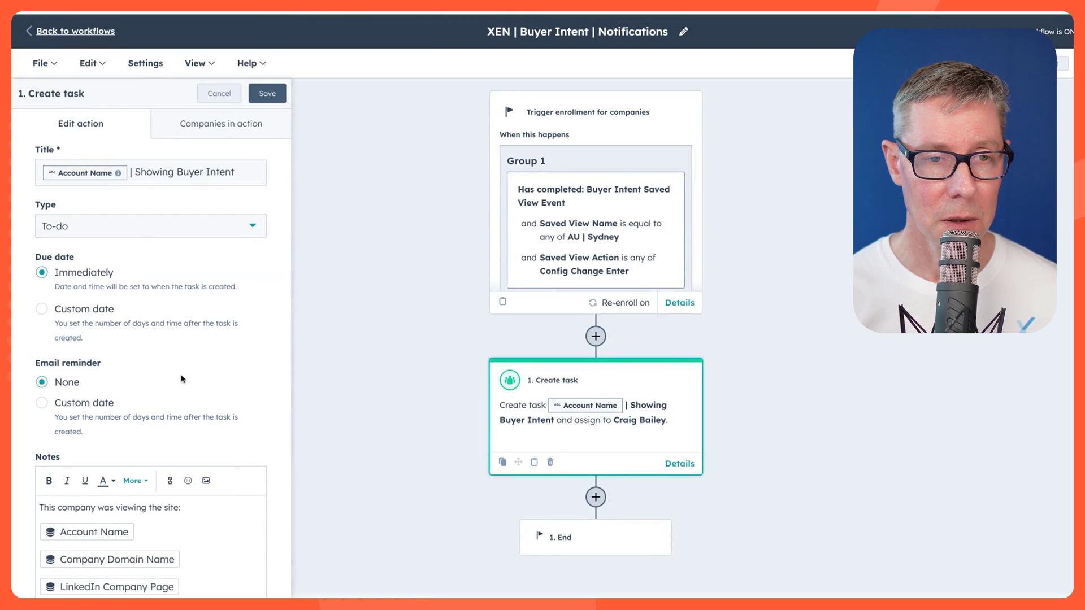
scroll(181, 379, down, 3)
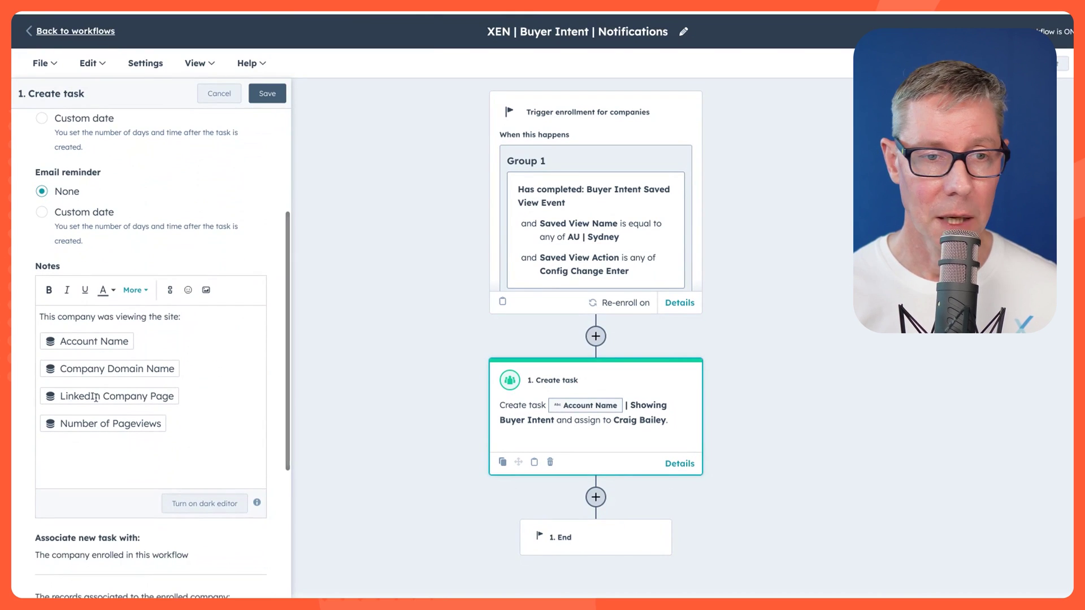
scroll(195, 252, up, 3)
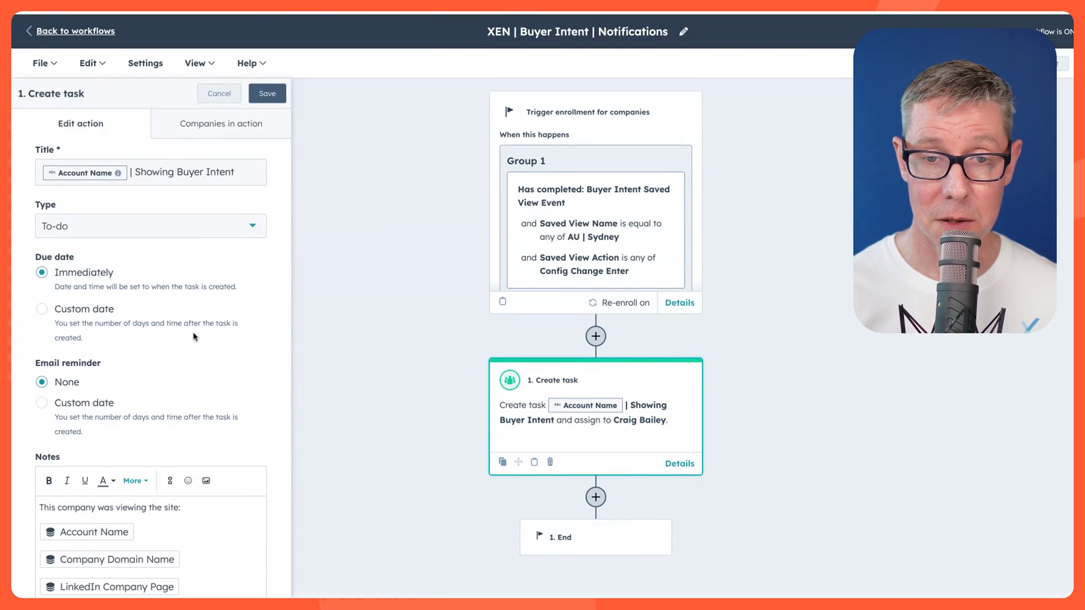